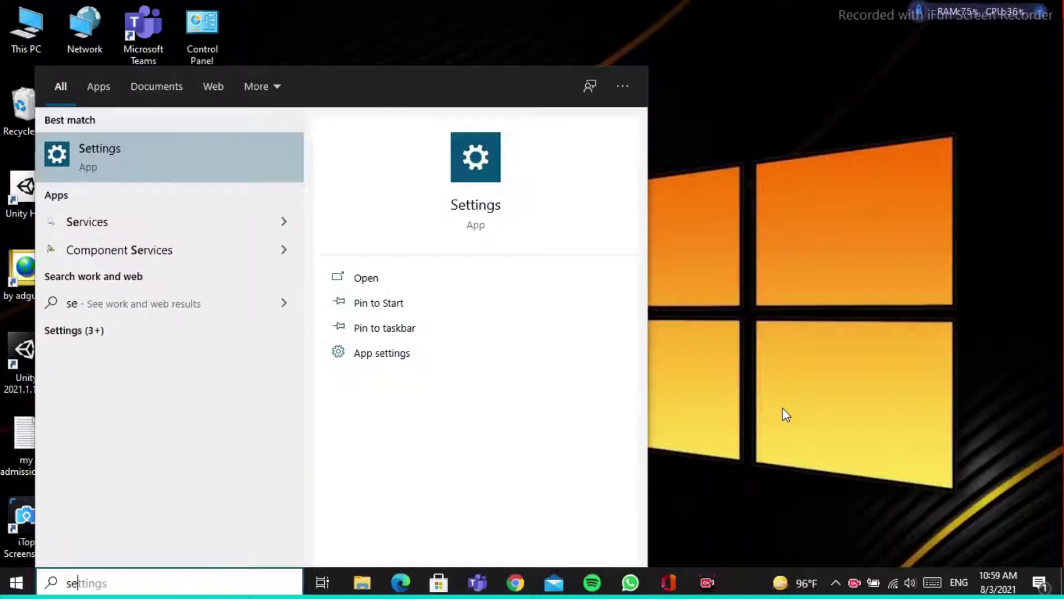
Find and open the Windows Settings app, and go to the sign-in options of the accounts settings
type("ings")
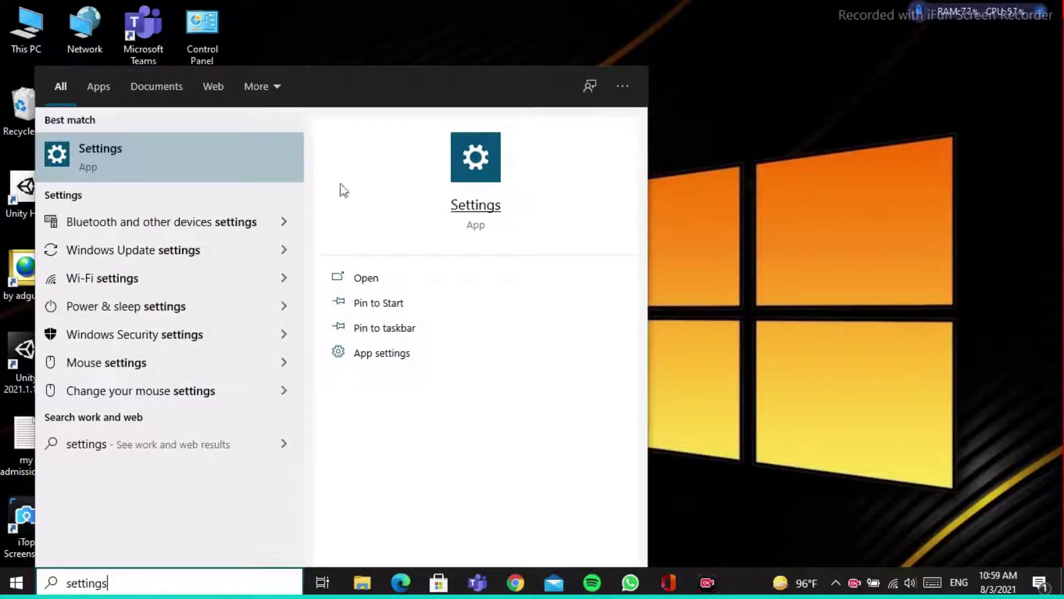
left_click(161, 166)
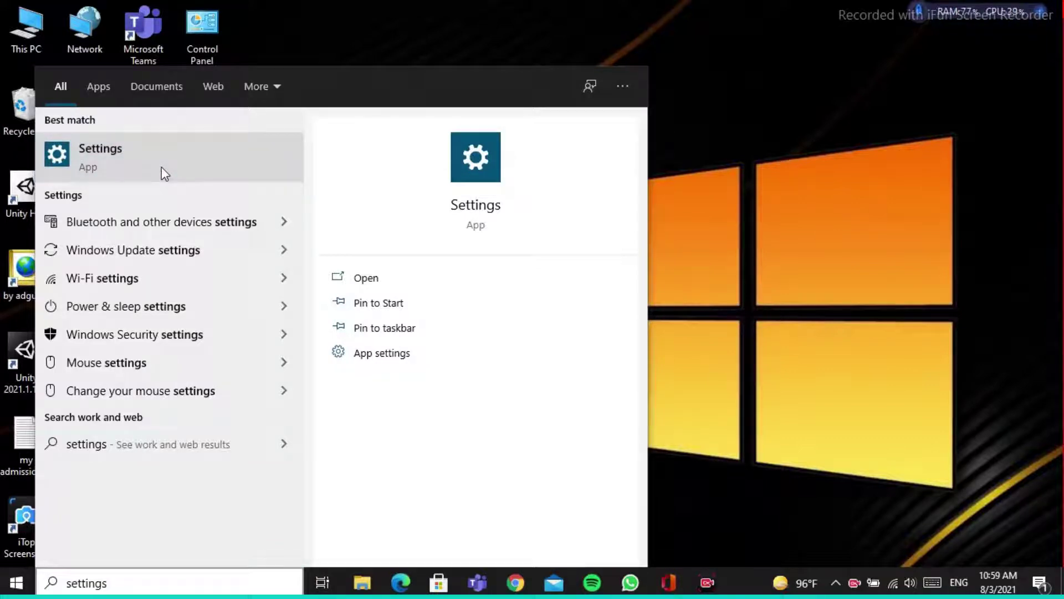
left_click(470, 243)
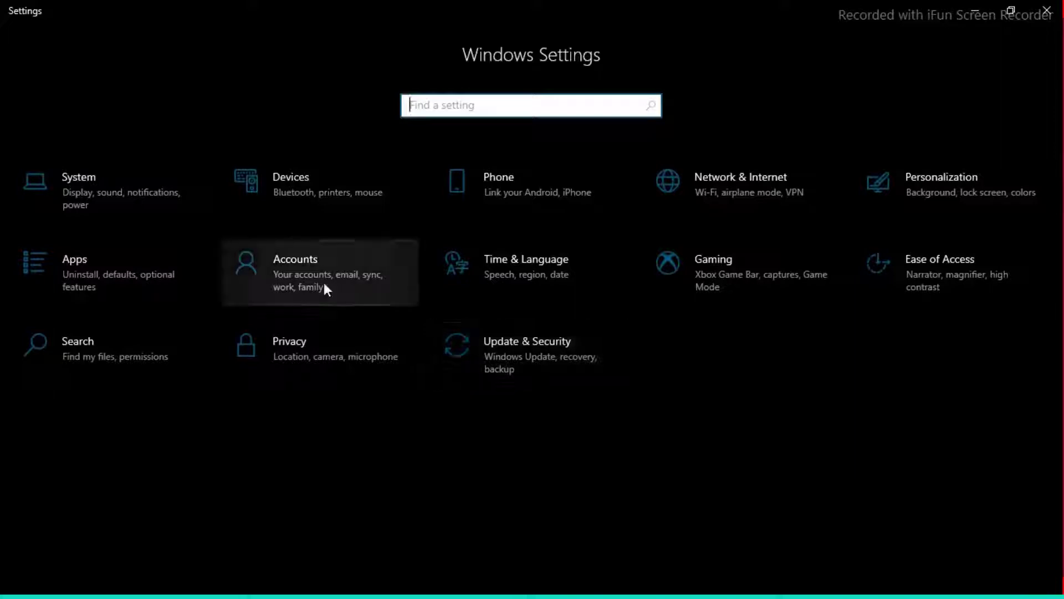
left_click(282, 273)
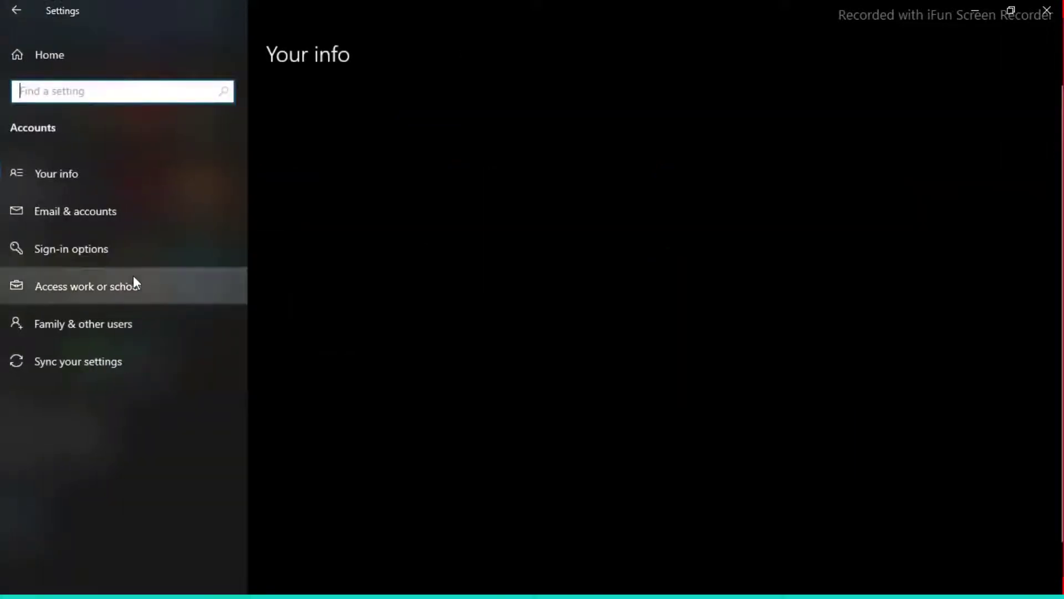
left_click(59, 255)
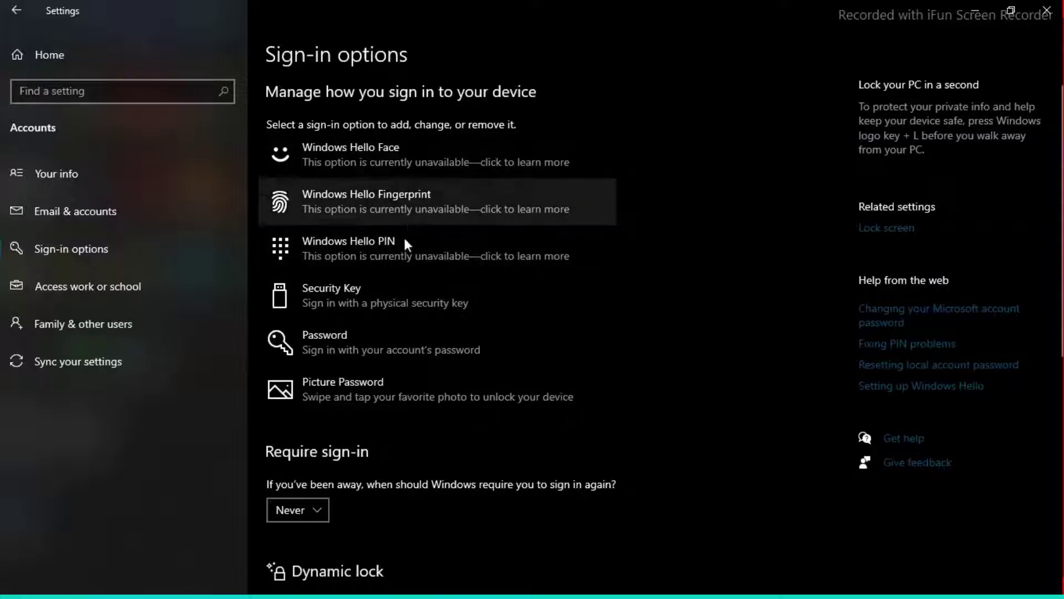
Examine the availability details of the Windows Hello Face, Fingerprint and PIN sign-in options
left_click(407, 161)
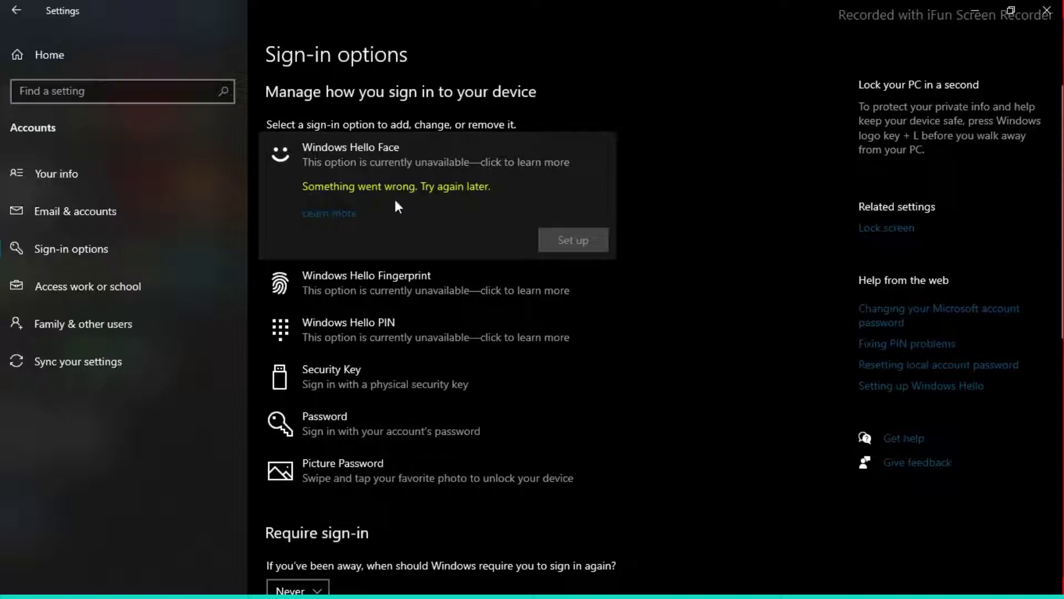
left_click(380, 277)
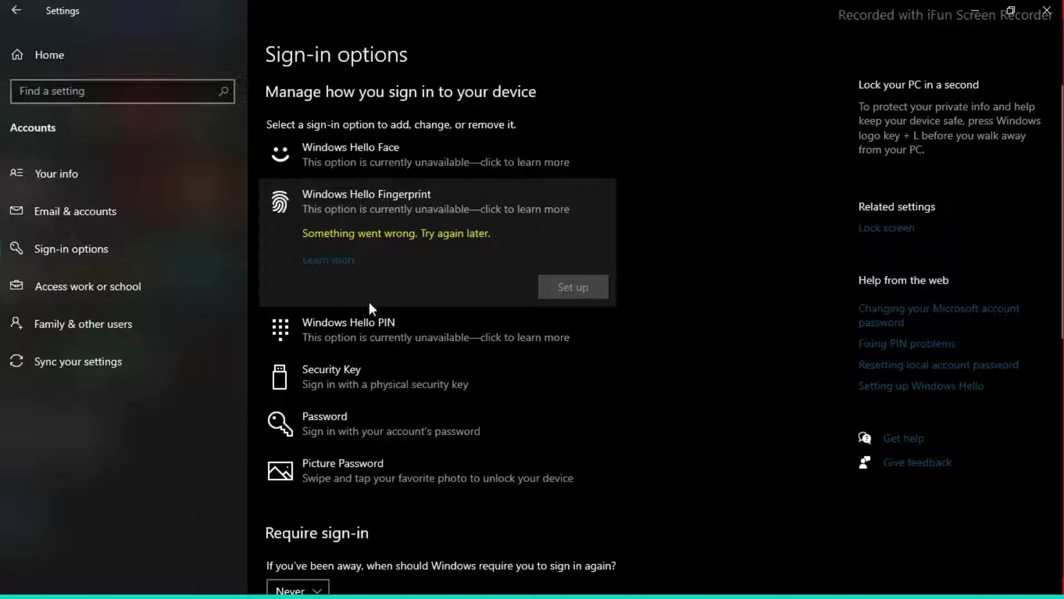
left_click(358, 340)
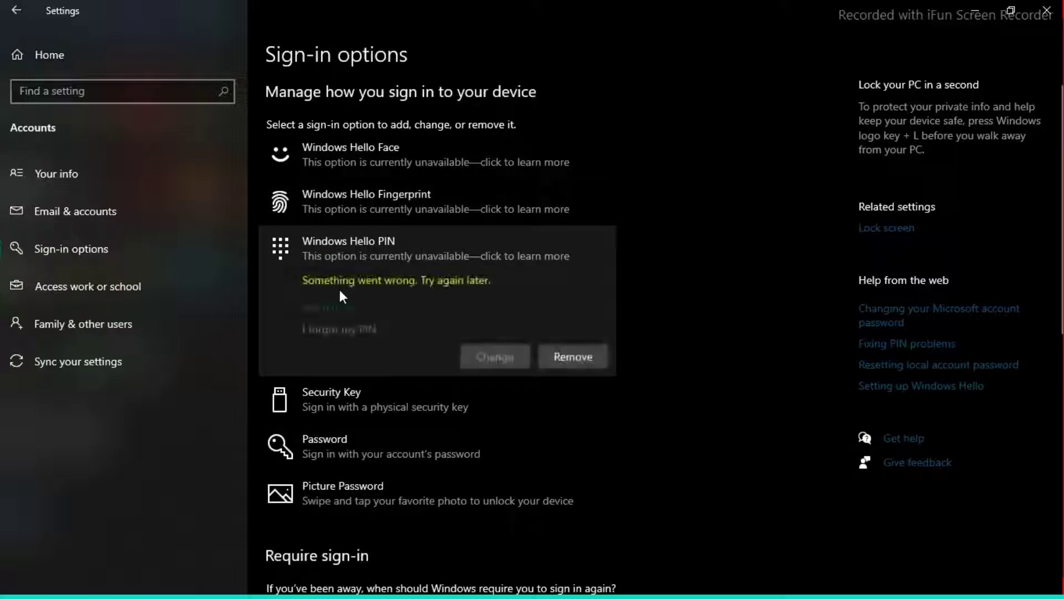
left_click(364, 158)
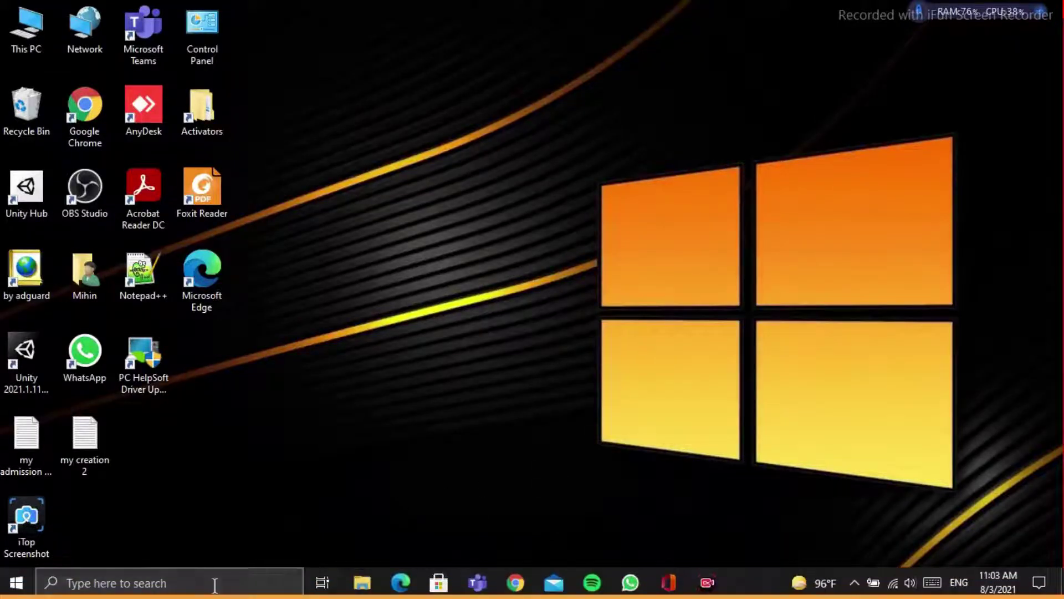
Install the pending updates from Windows Update in the Update & Security settings, and check for further updates
left_click(215, 584)
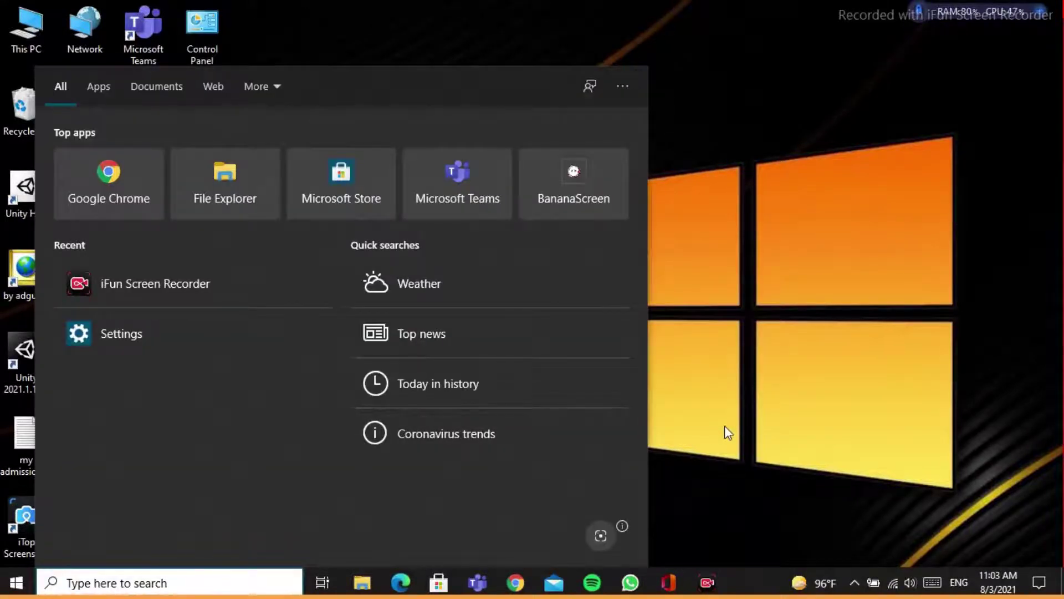
type("sett")
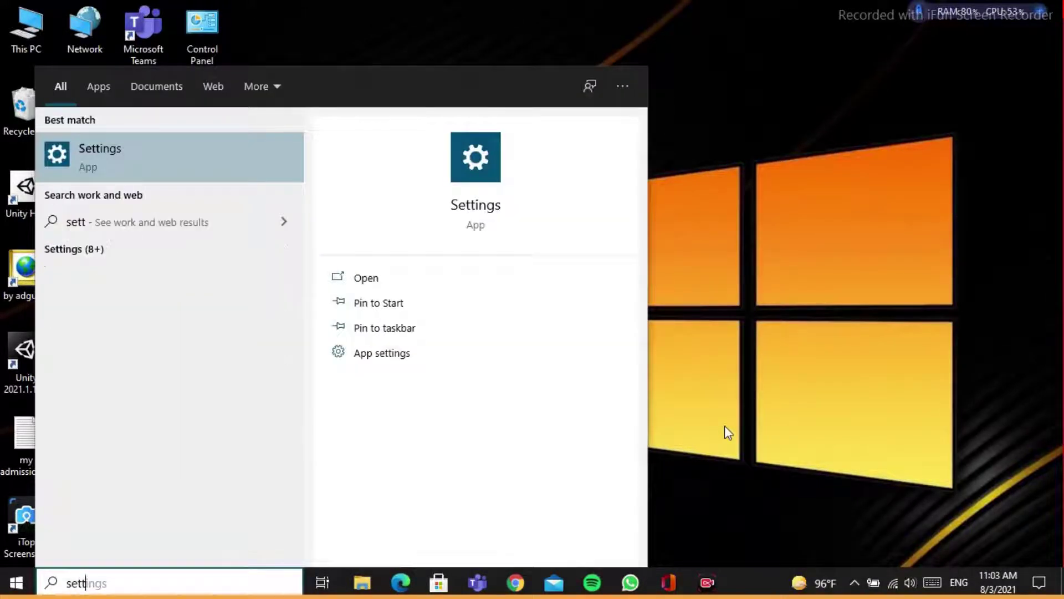
type("ings")
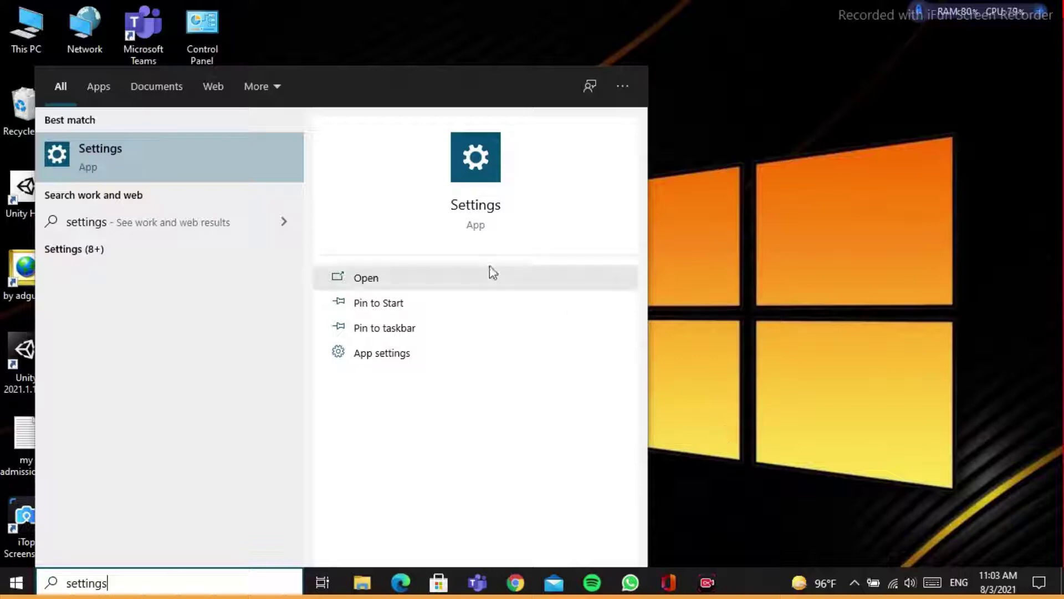
left_click(98, 165)
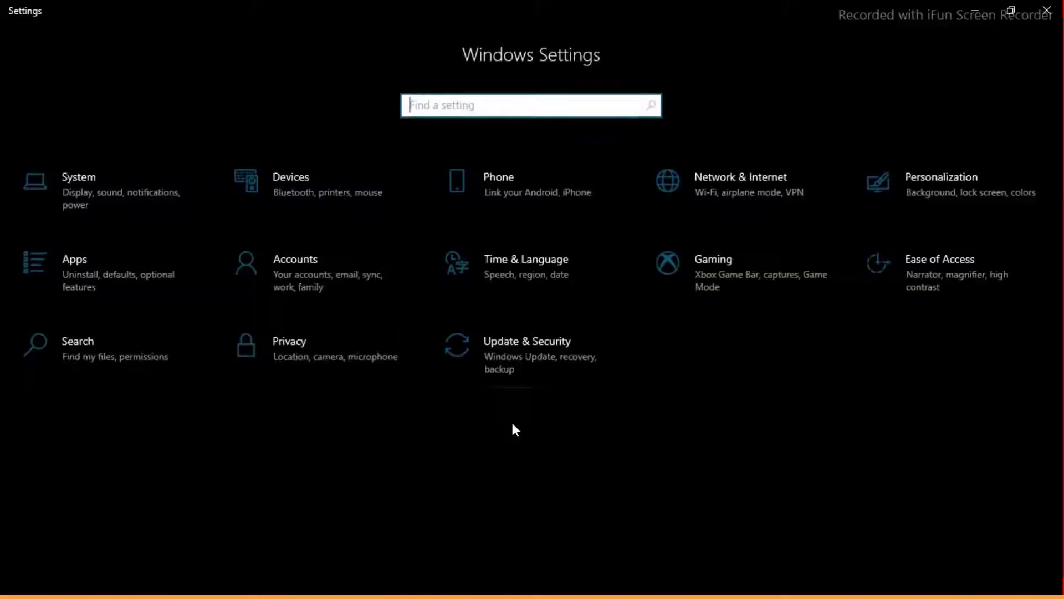
left_click(513, 368)
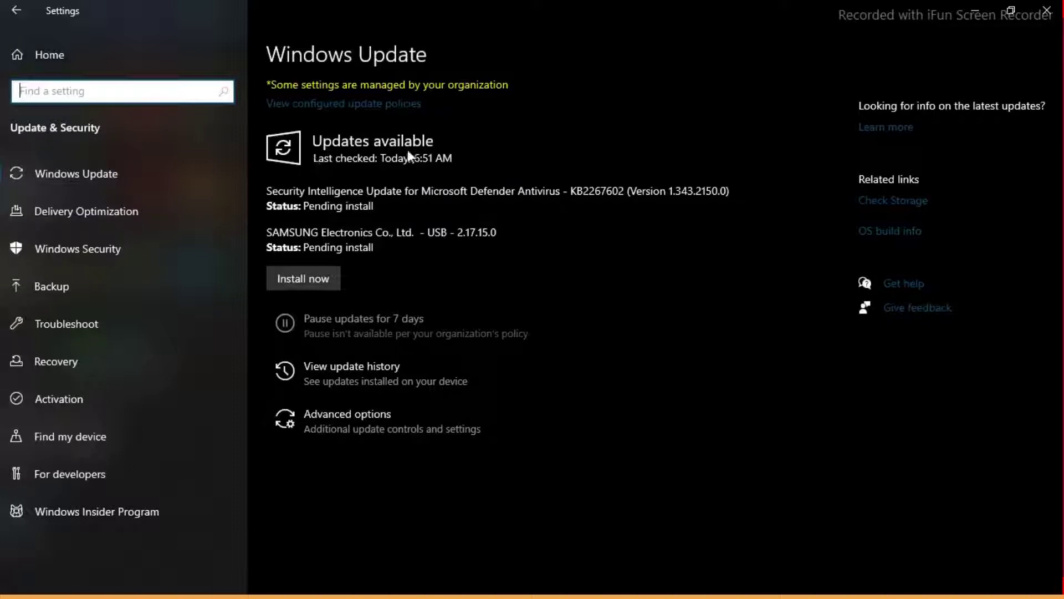
left_click(295, 282)
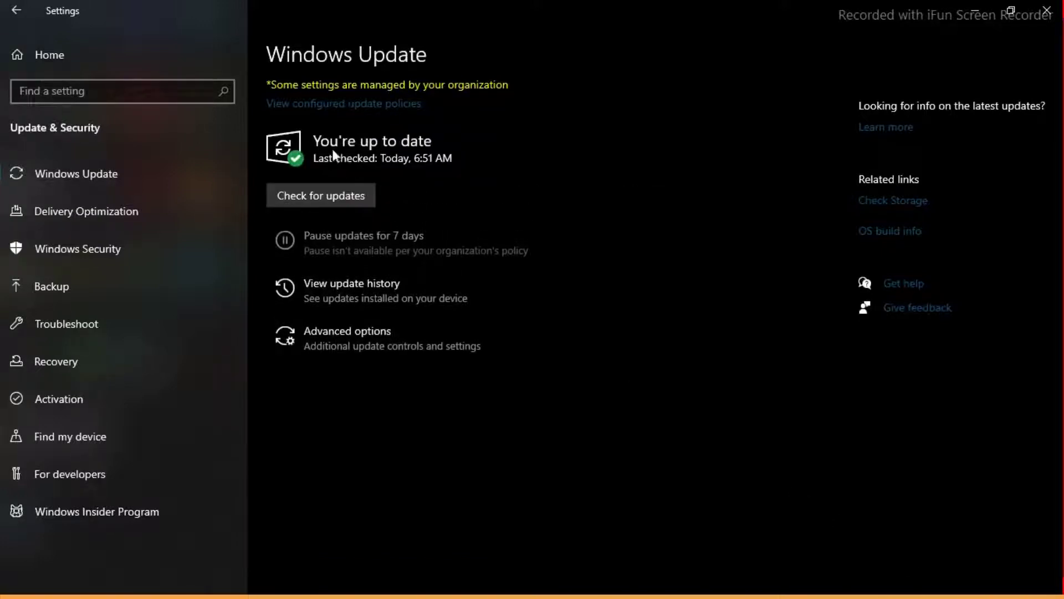
left_click(320, 199)
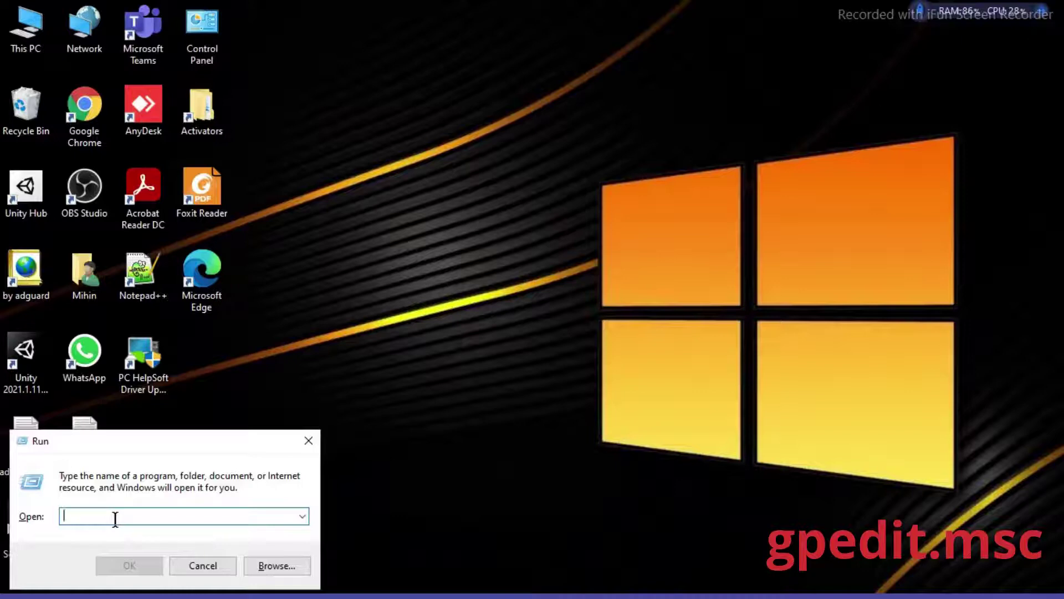
Launch the Local Group Policy Editor with gpedit.msc, maximize it and widen its policy tree
type("gp")
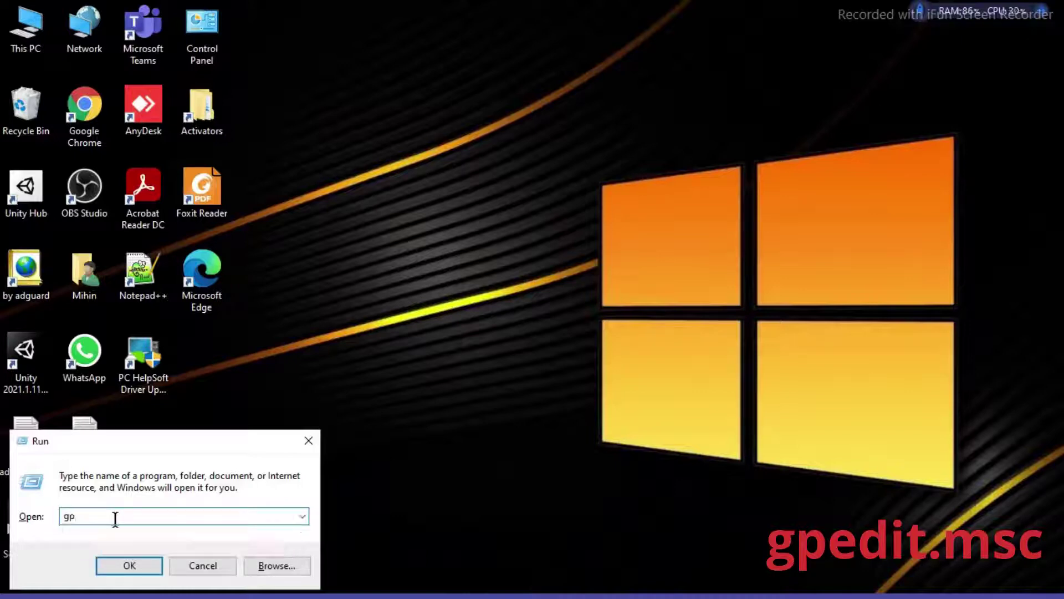
type("edit.msc")
left_click(131, 569)
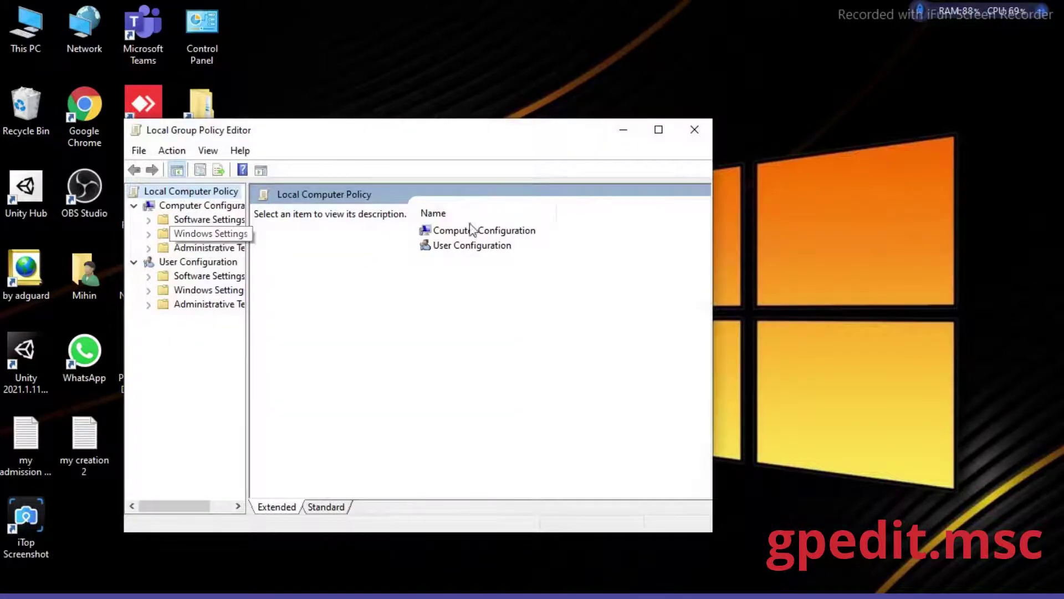
left_click(658, 130)
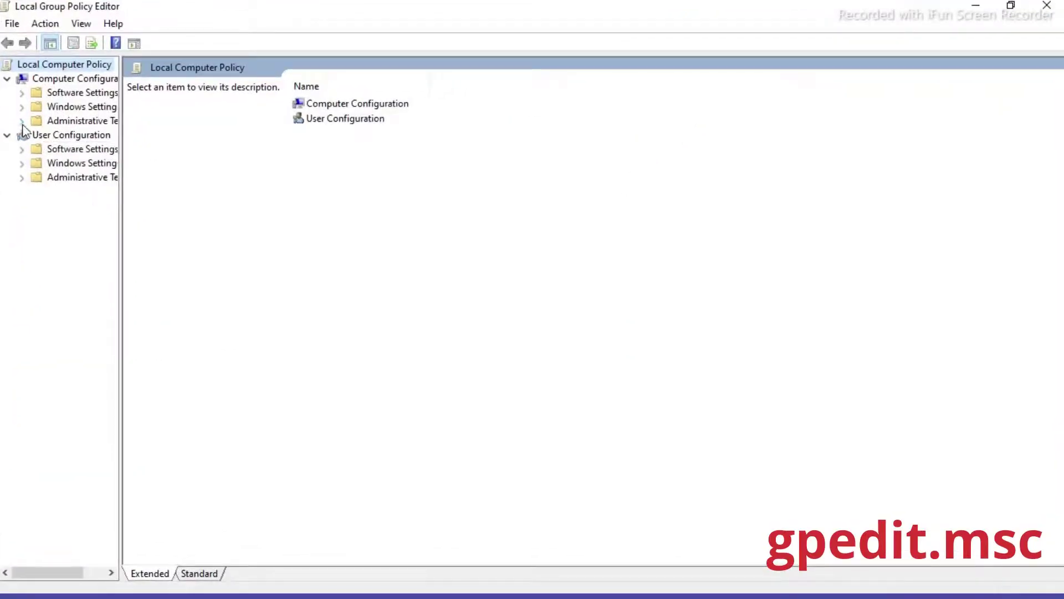
left_click_drag(120, 146, 189, 163)
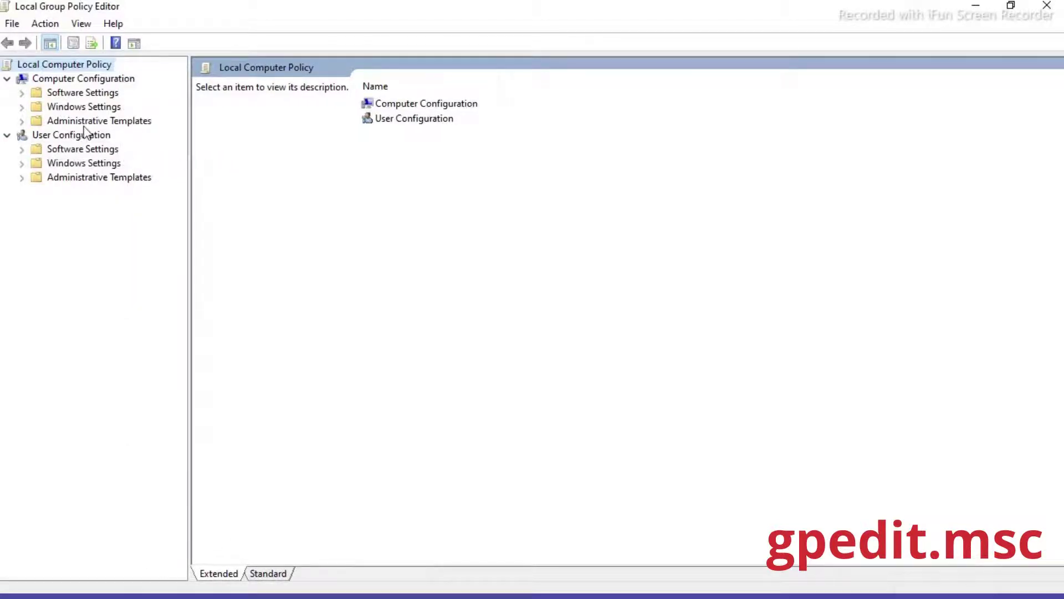
Show the Biometrics policies under Computer Configuration > Administrative Templates > Windows Components
left_click(22, 121)
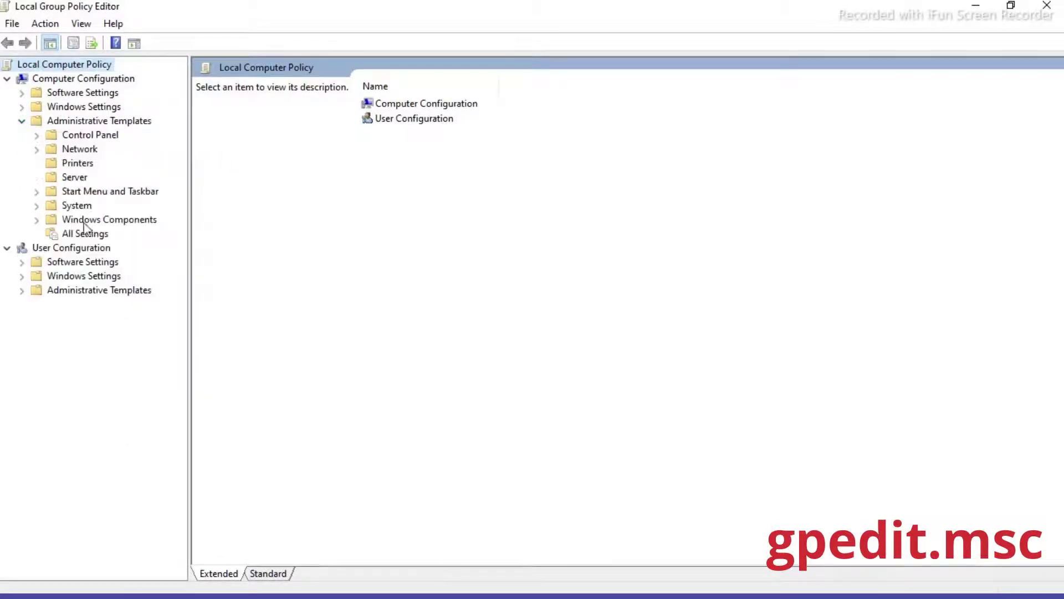
left_click(36, 222)
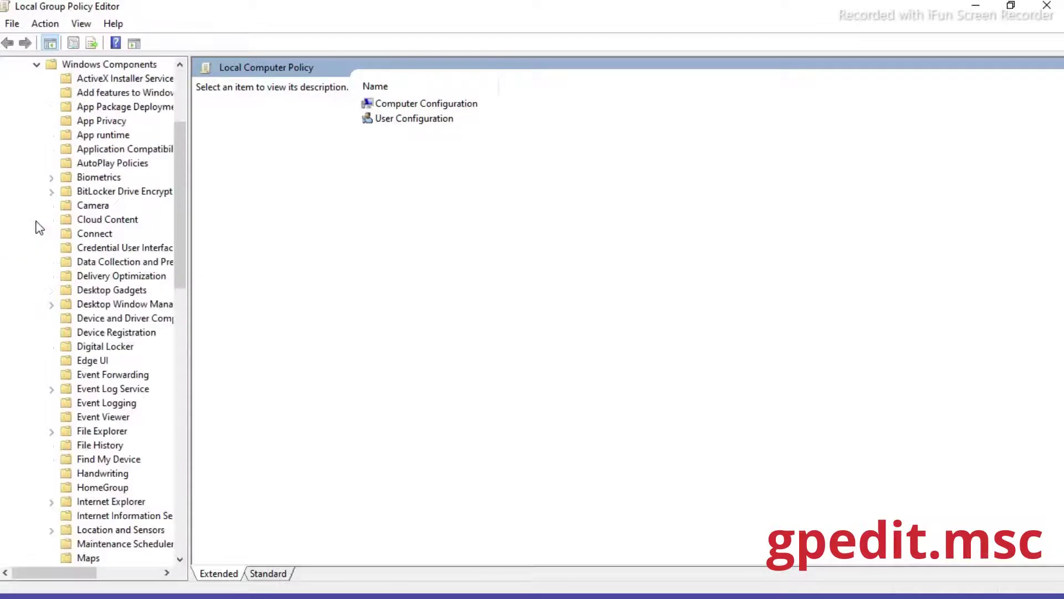
left_click(89, 181)
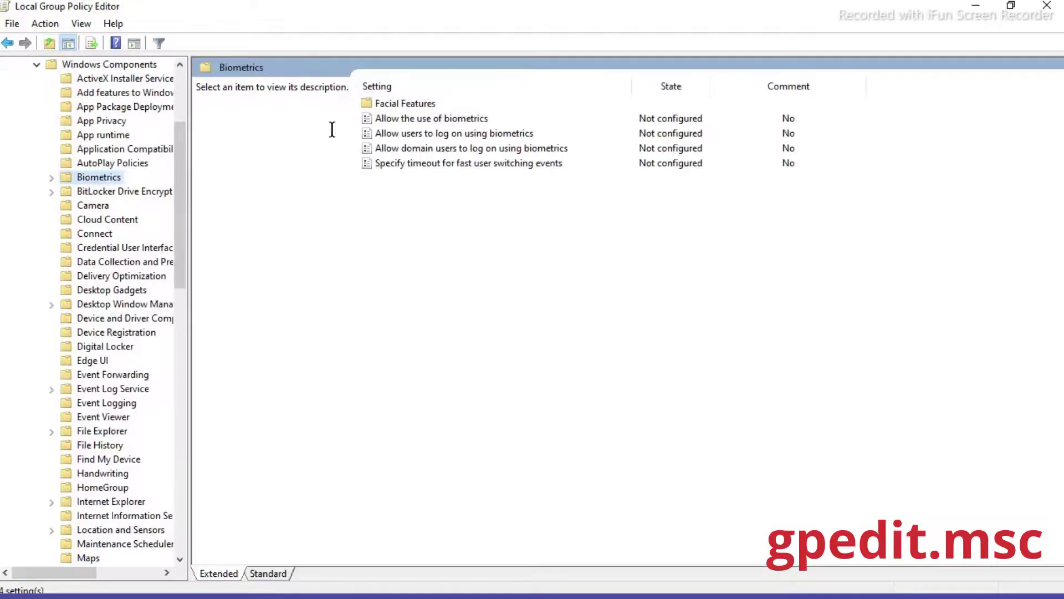
Set the "Allow the use of biometrics" policy to Enabled and apply the change
double_click(398, 119)
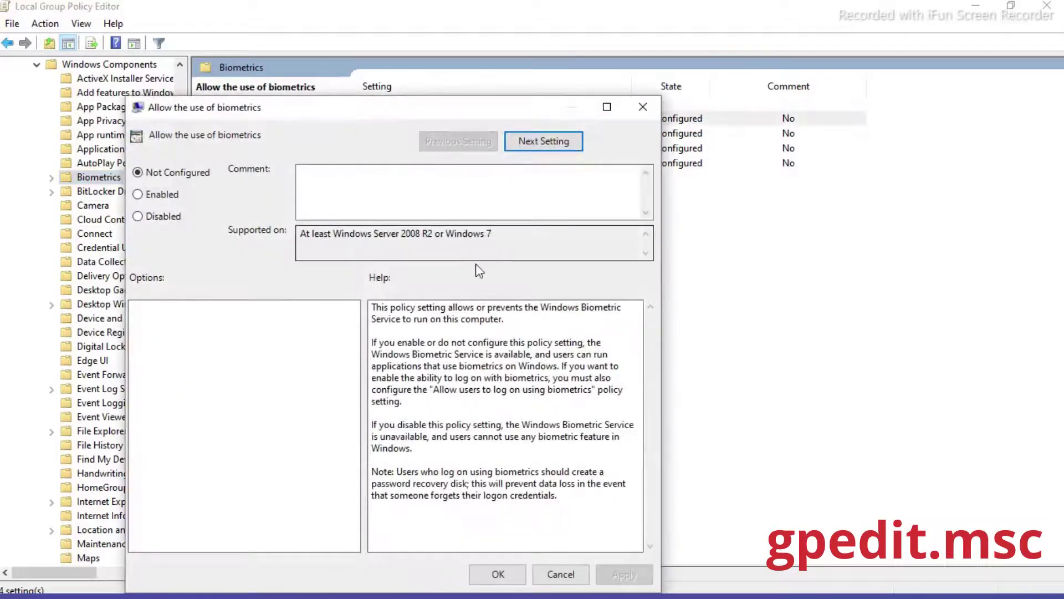
left_click(138, 195)
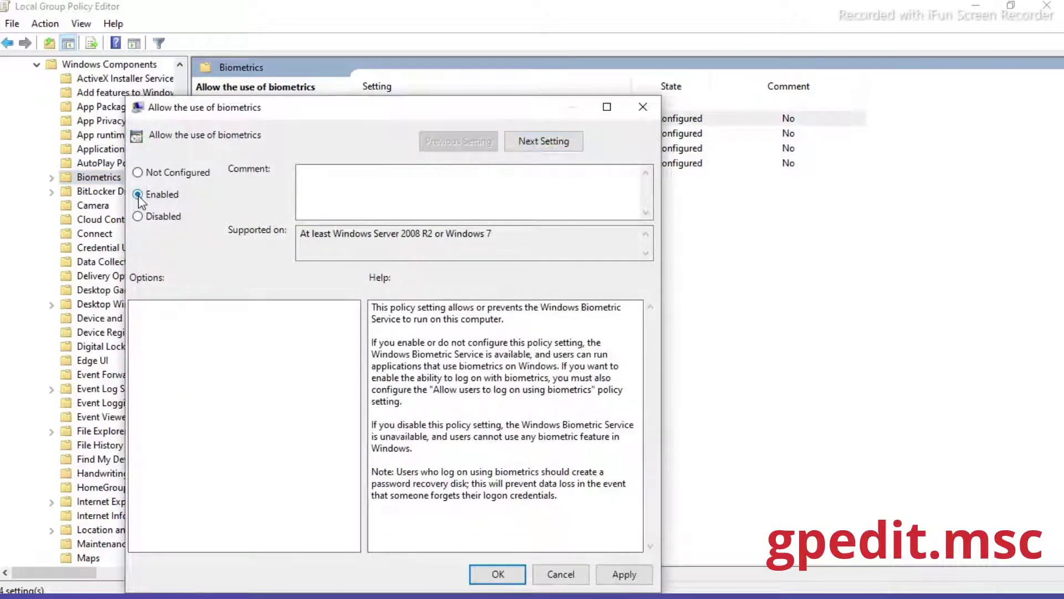
left_click(620, 572)
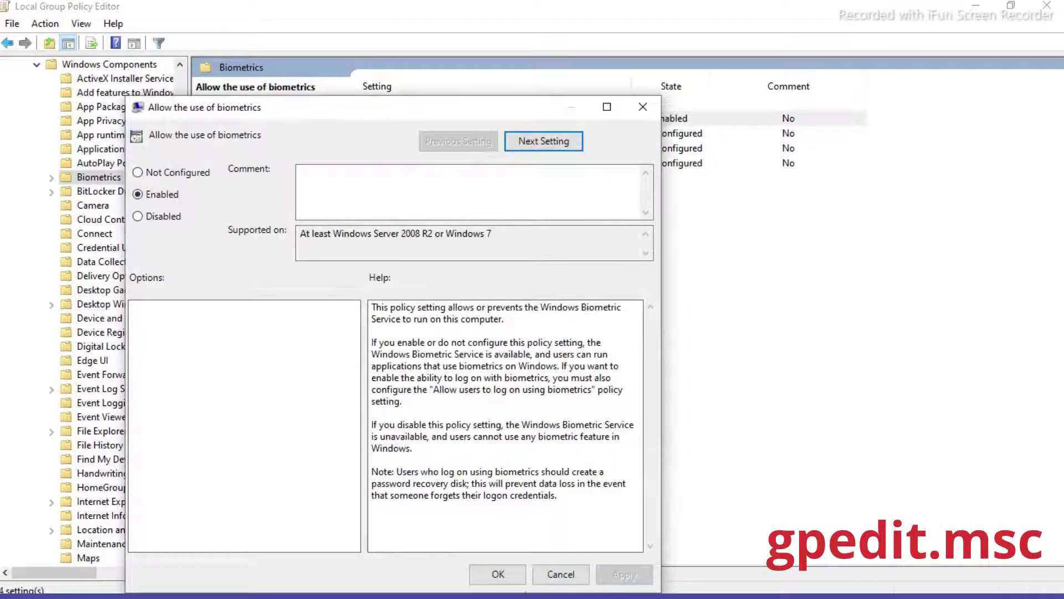
left_click(498, 575)
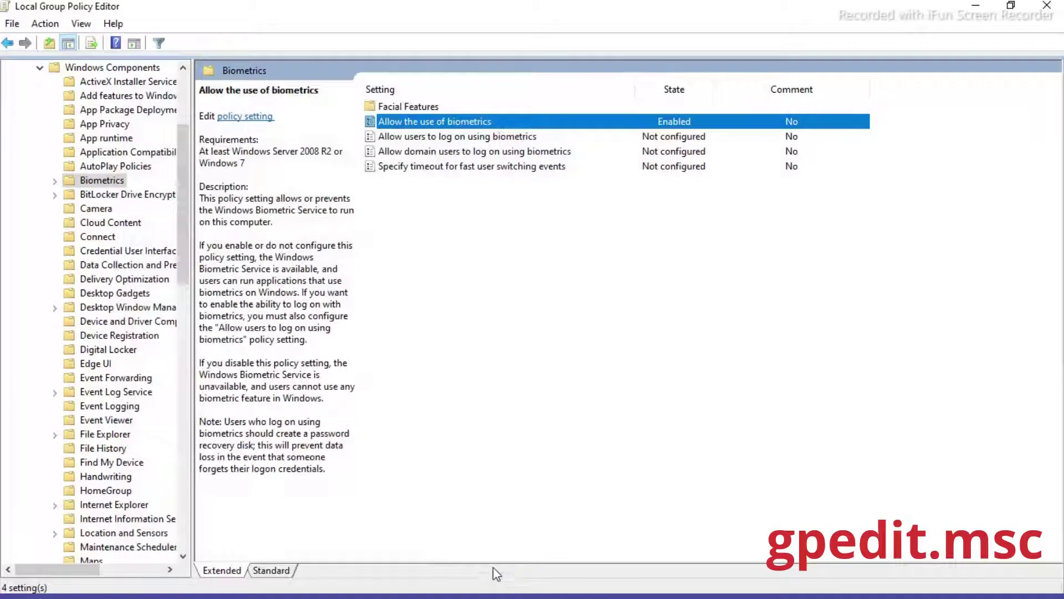
Minimize the policy editor and view the computer's power options, including Restart
left_click(977, 6)
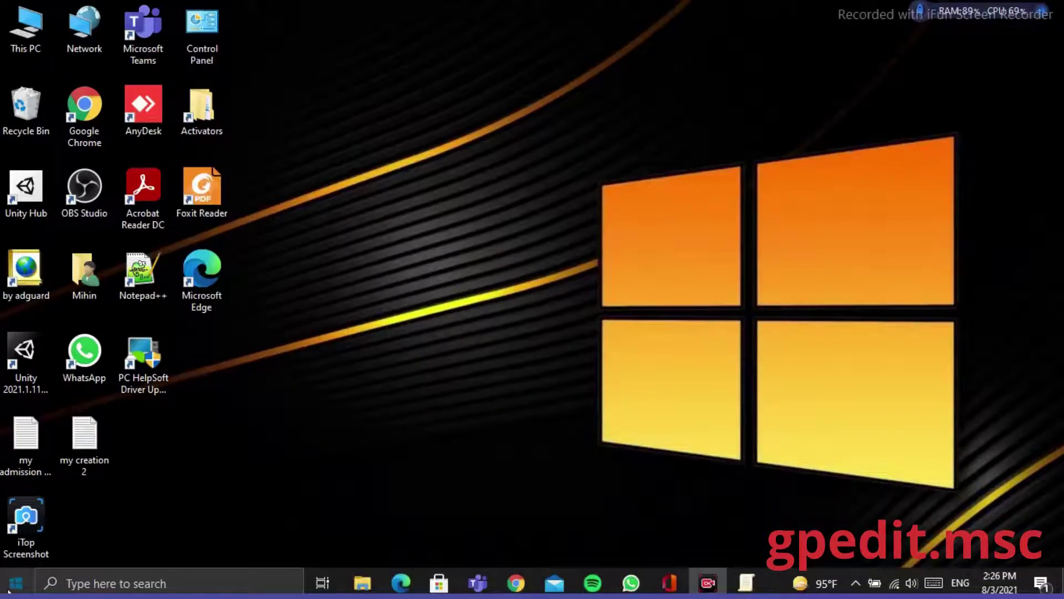
left_click(12, 582)
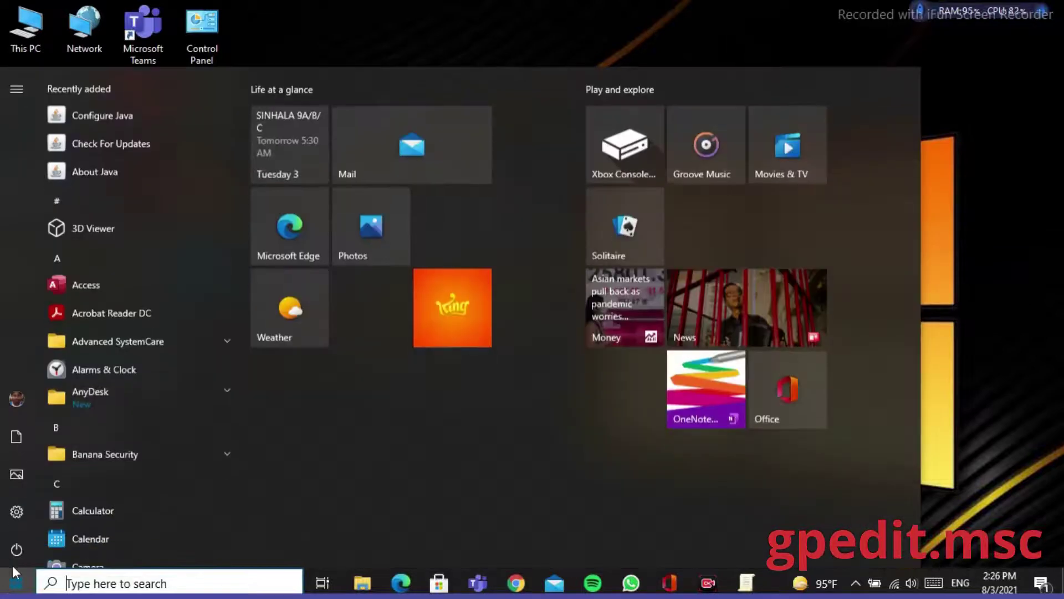
left_click(15, 551)
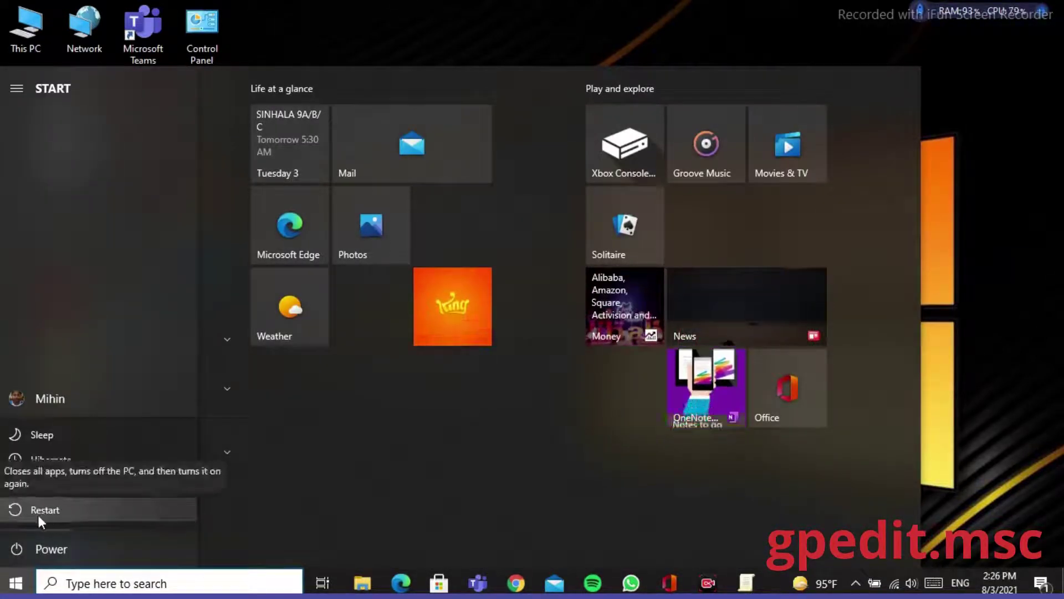
left_click(21, 589)
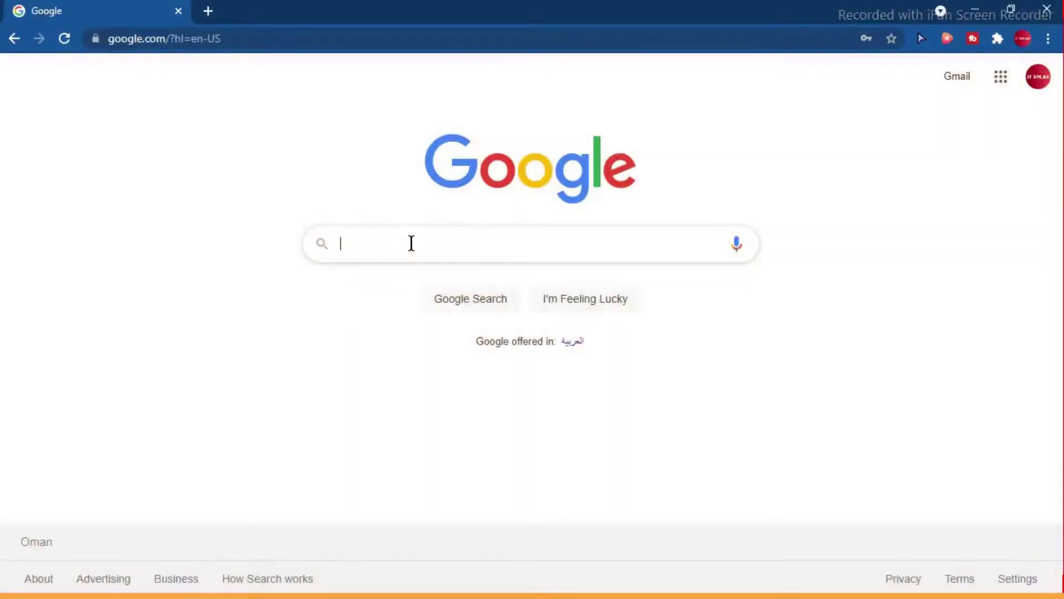
Search Google for "biometrics driver windows 10"
left_click(412, 242)
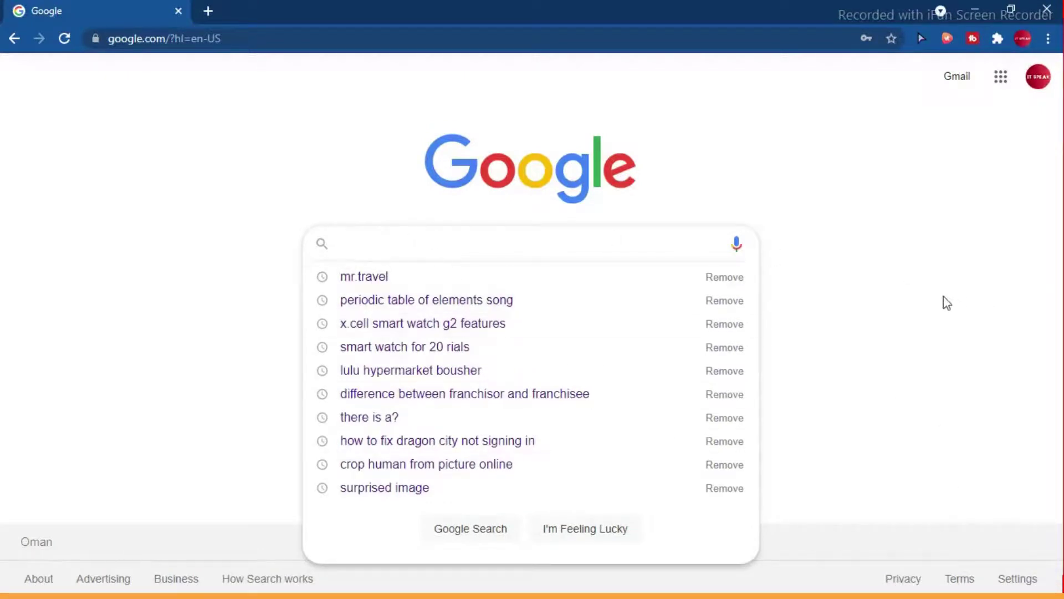
type("iom")
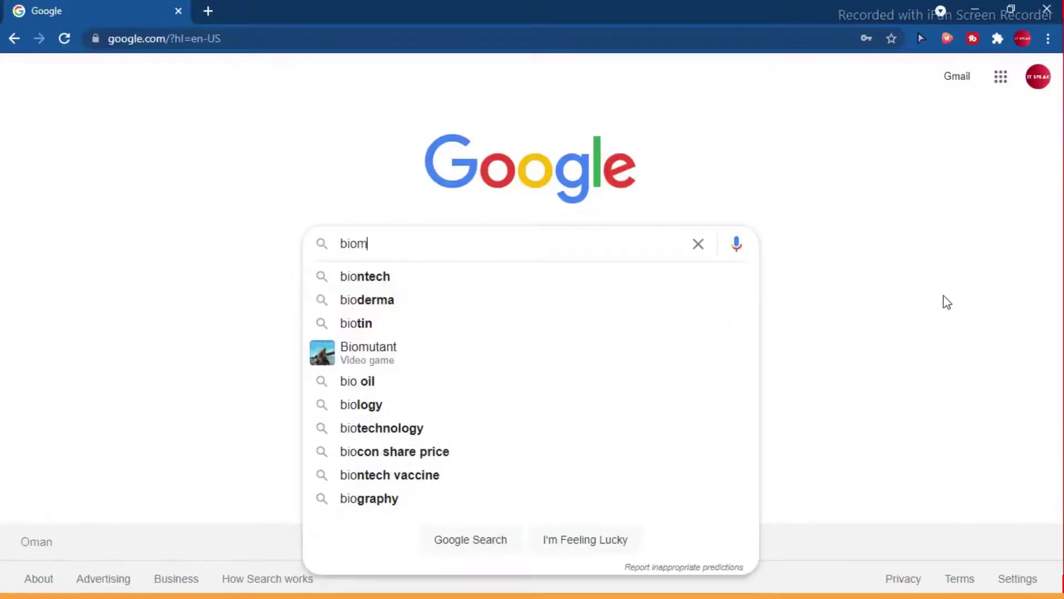
type("etrics ")
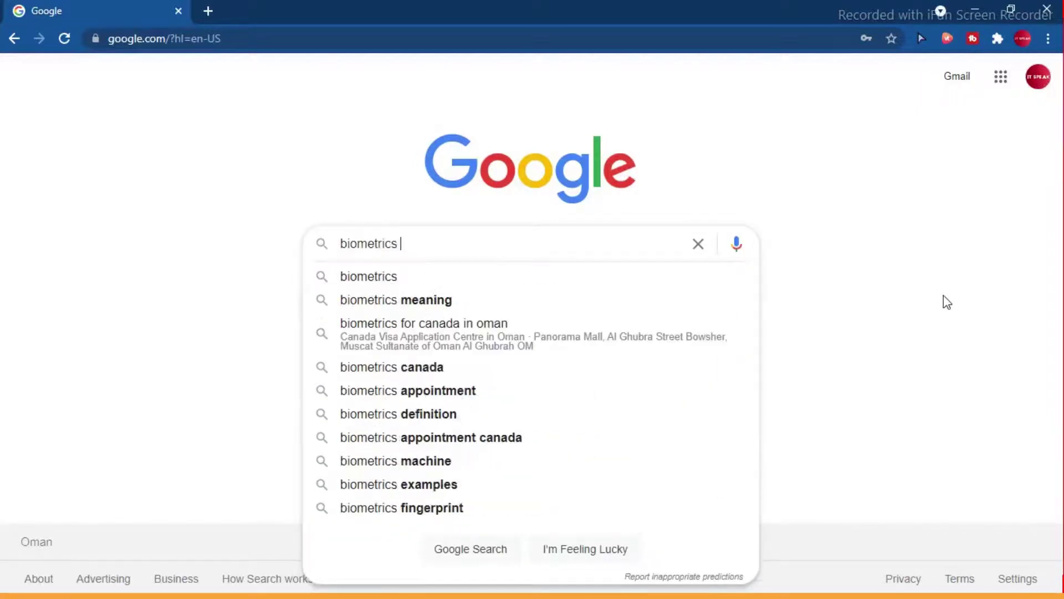
type("dri")
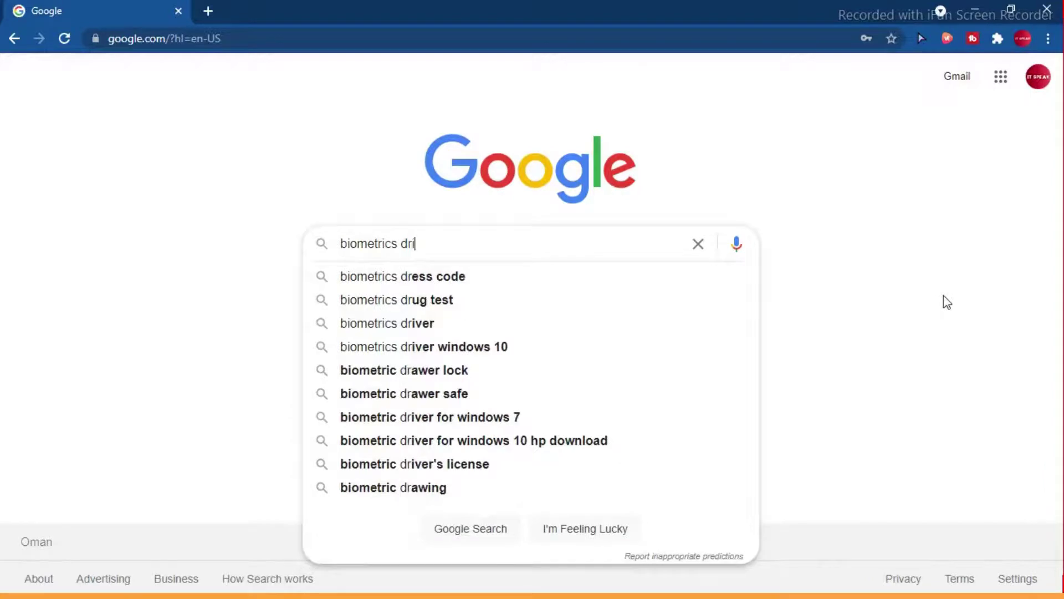
type("ver ")
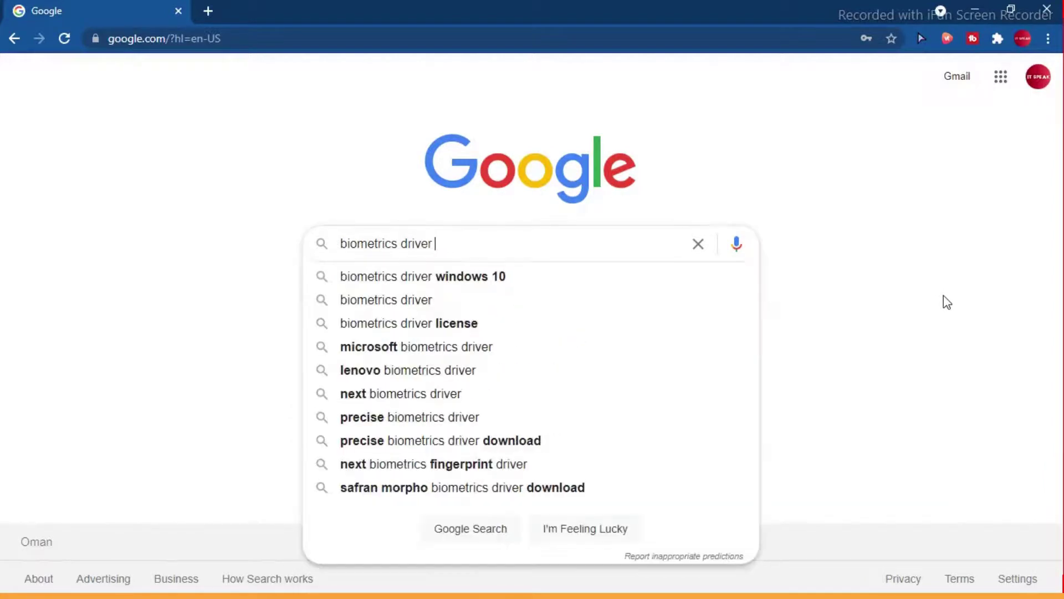
type("windows ")
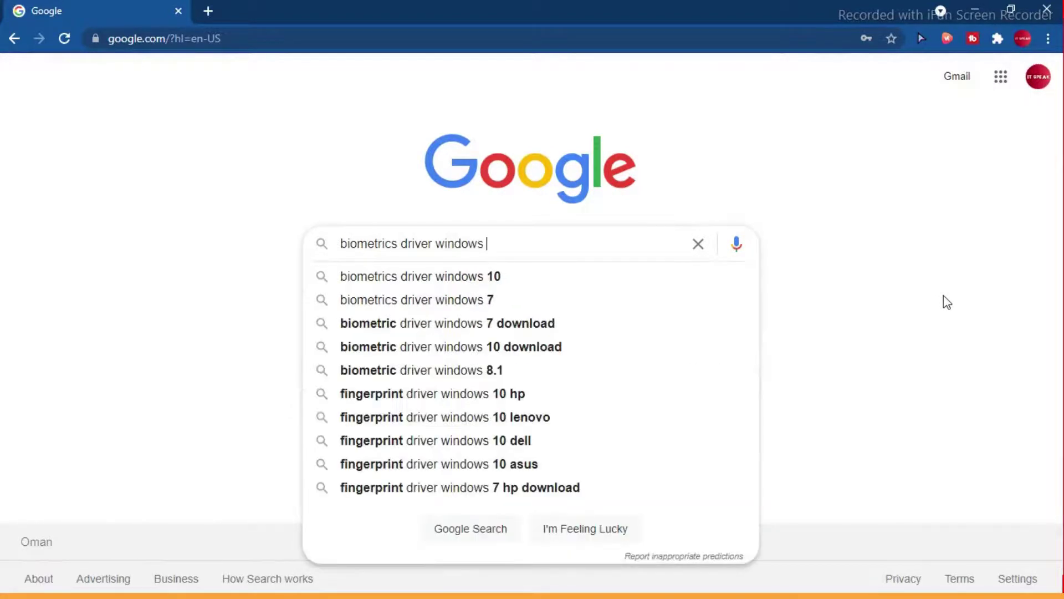
type("10")
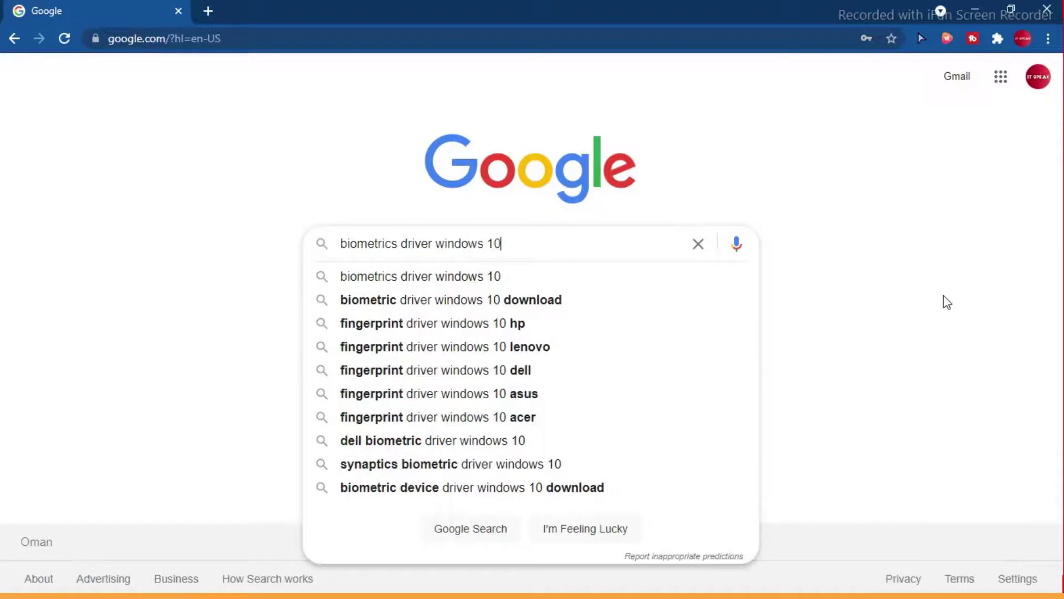
key("Return")
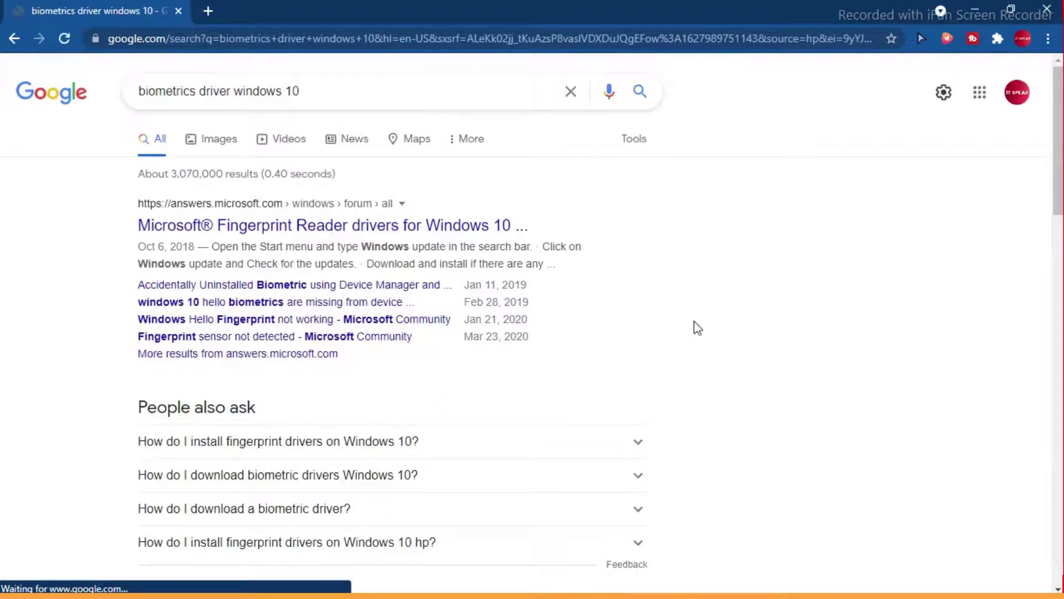
Open the driverscape.com search result for Fingerprint Sensor Drivers Download for Windows 10, 8.1, 7
scroll(751, 301, "down", 1)
scroll(753, 305, "down", 4)
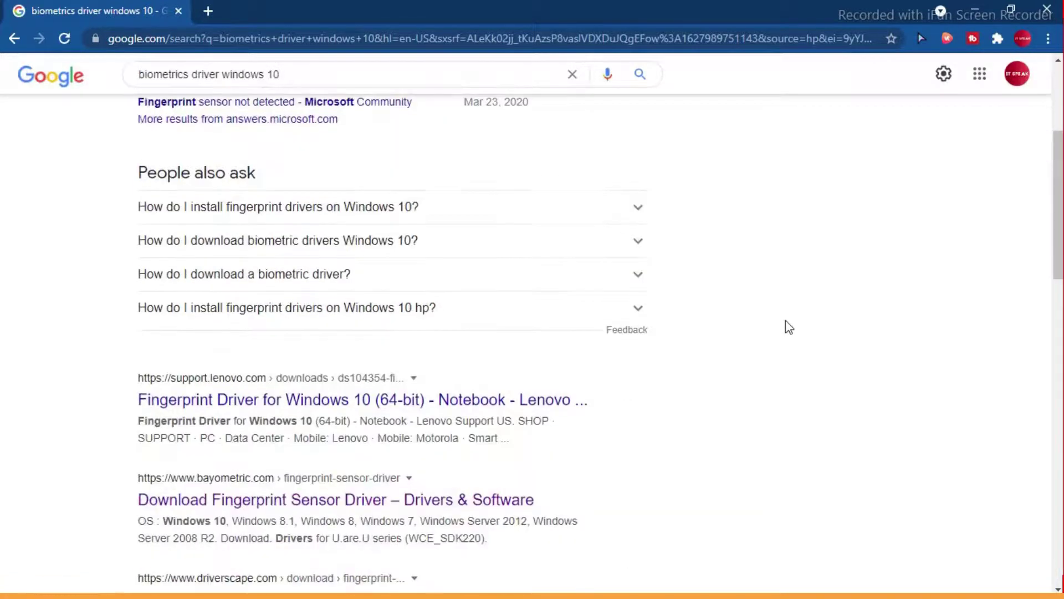
scroll(804, 349, "down", 1)
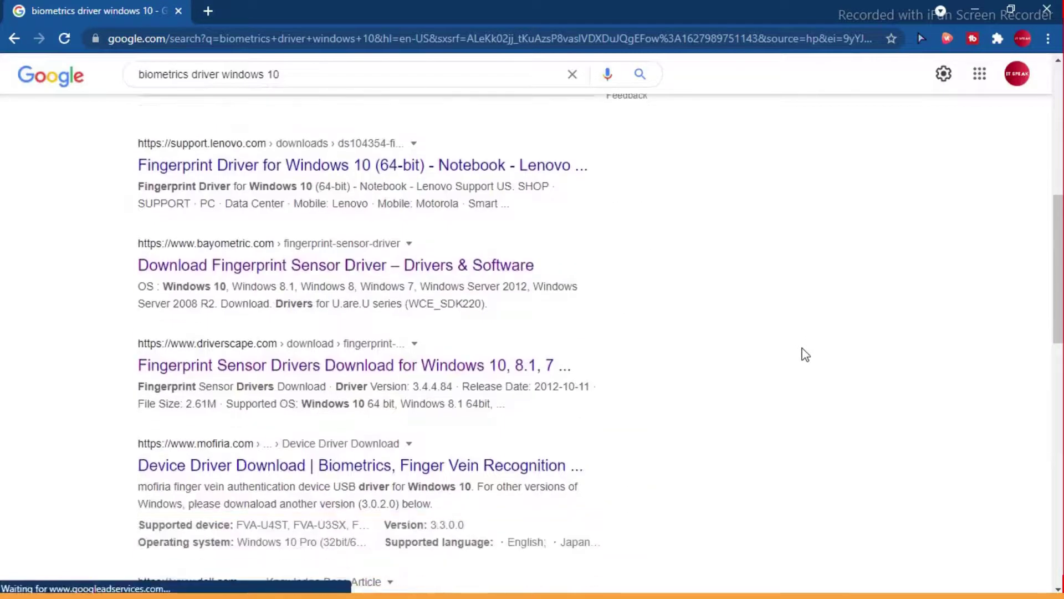
scroll(369, 333, "down", 1)
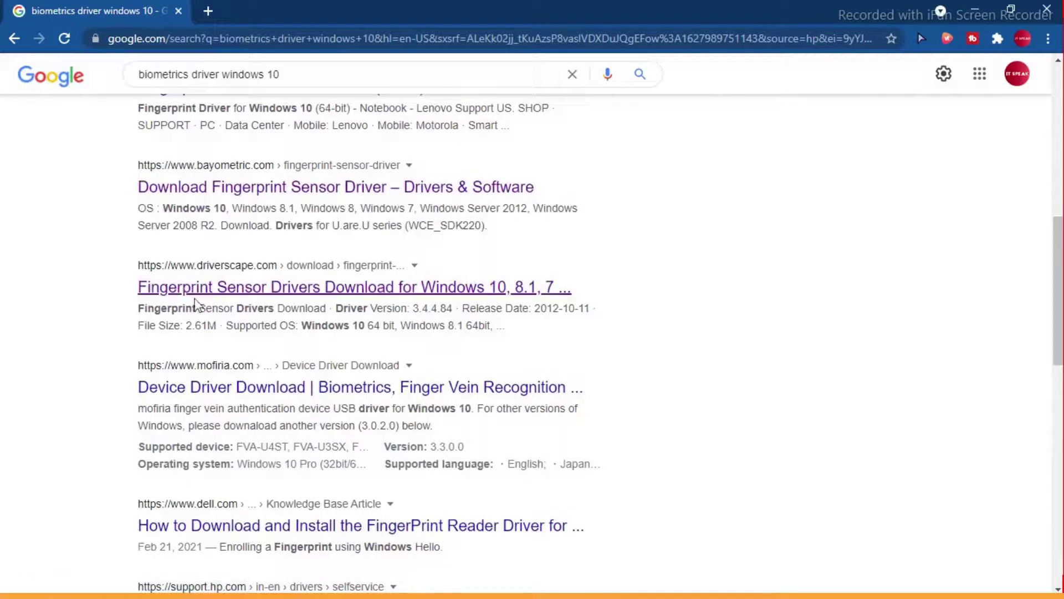
left_click(270, 300)
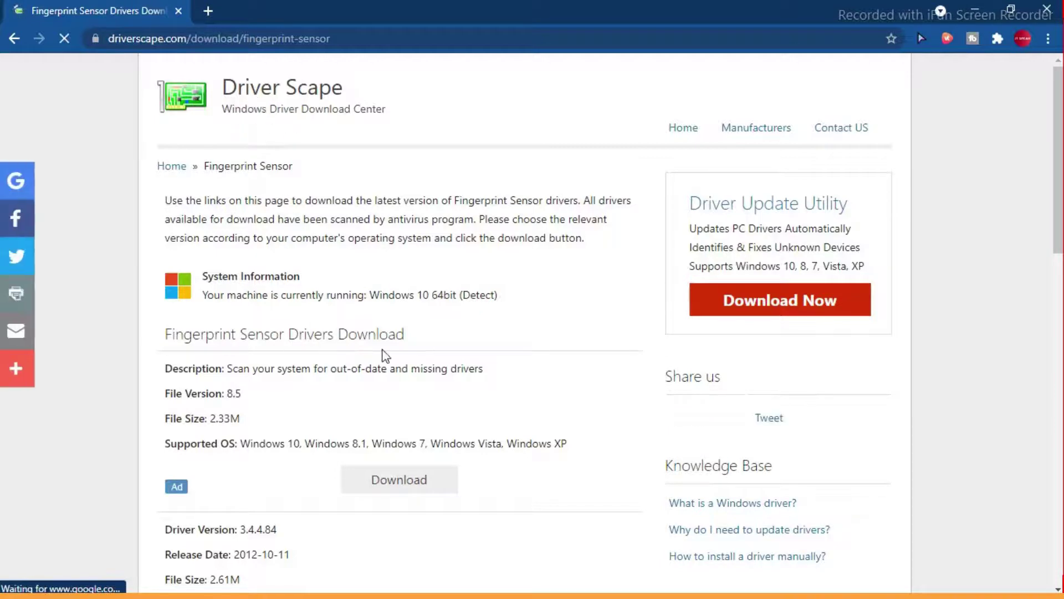
Download fingerprint sensor driver version 8.5.0.251, the last entry in the Driver Scape list
scroll(555, 404, "down", 1)
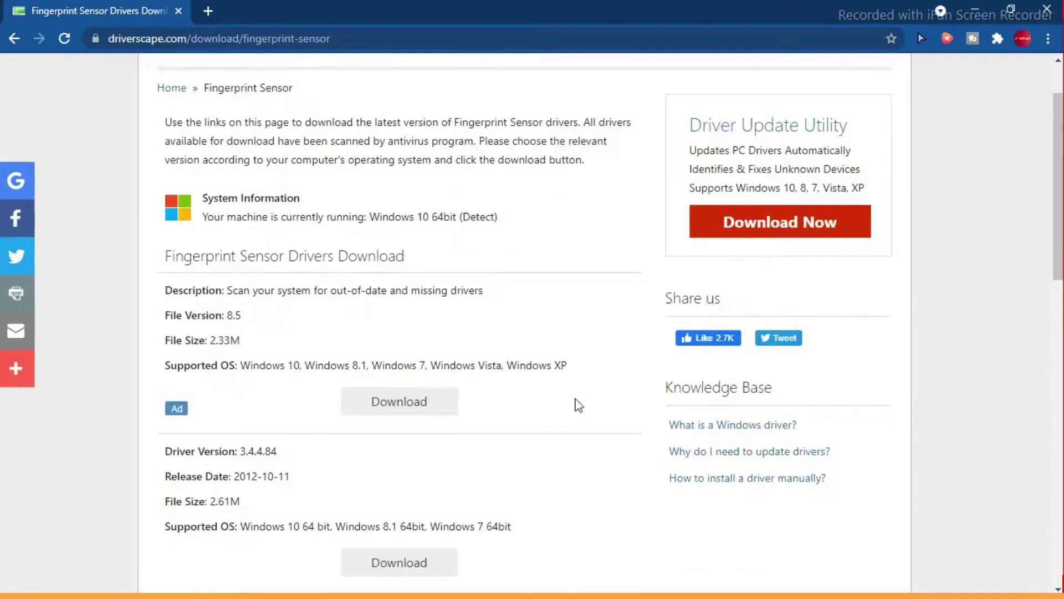
scroll(594, 413, "down", 1)
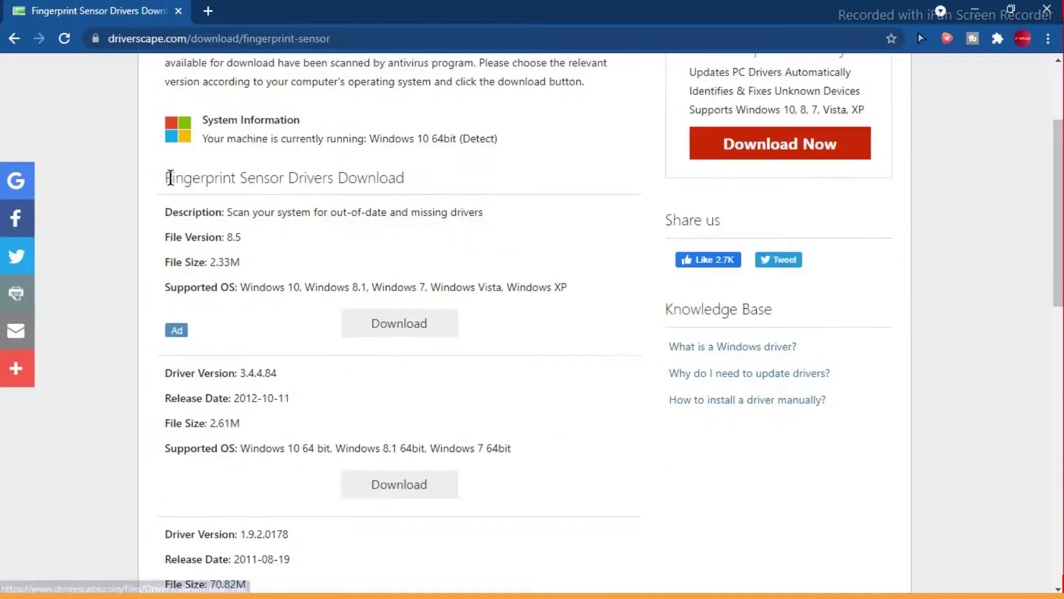
left_click_drag(166, 178, 480, 182)
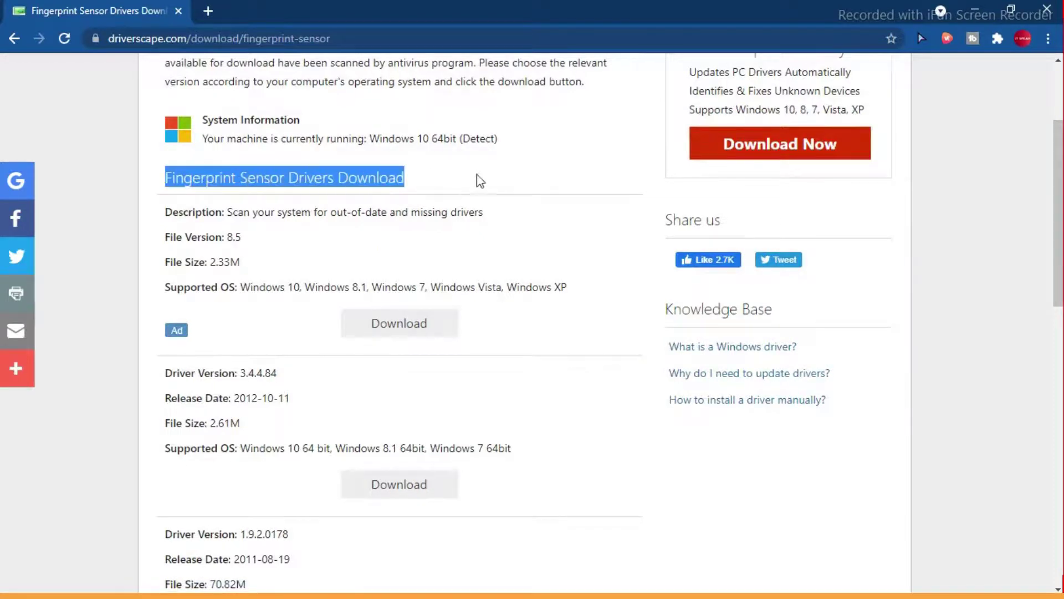
scroll(604, 401, "down", 3)
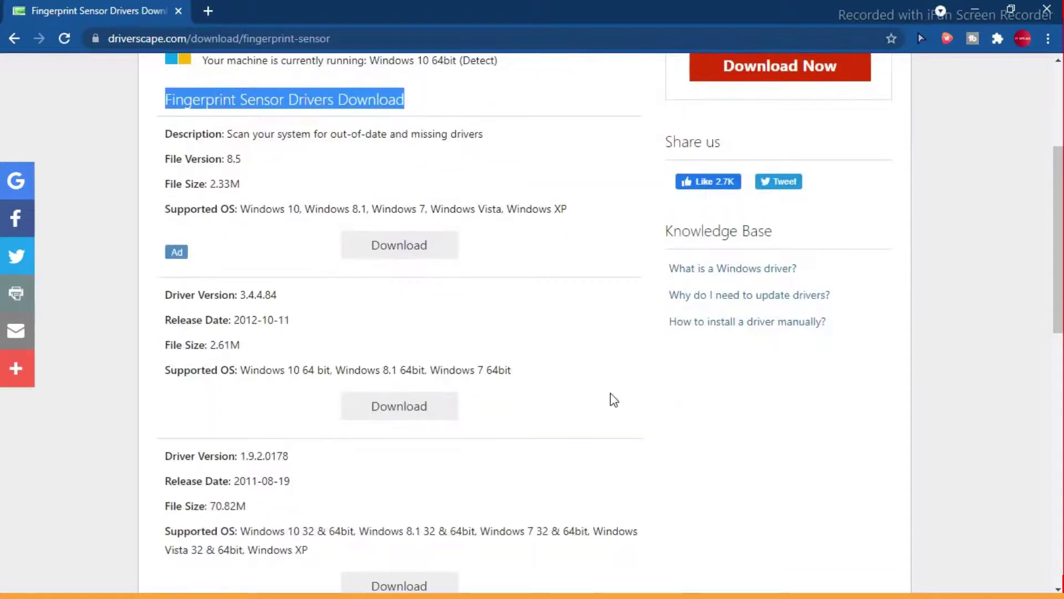
scroll(614, 399, "down", 4)
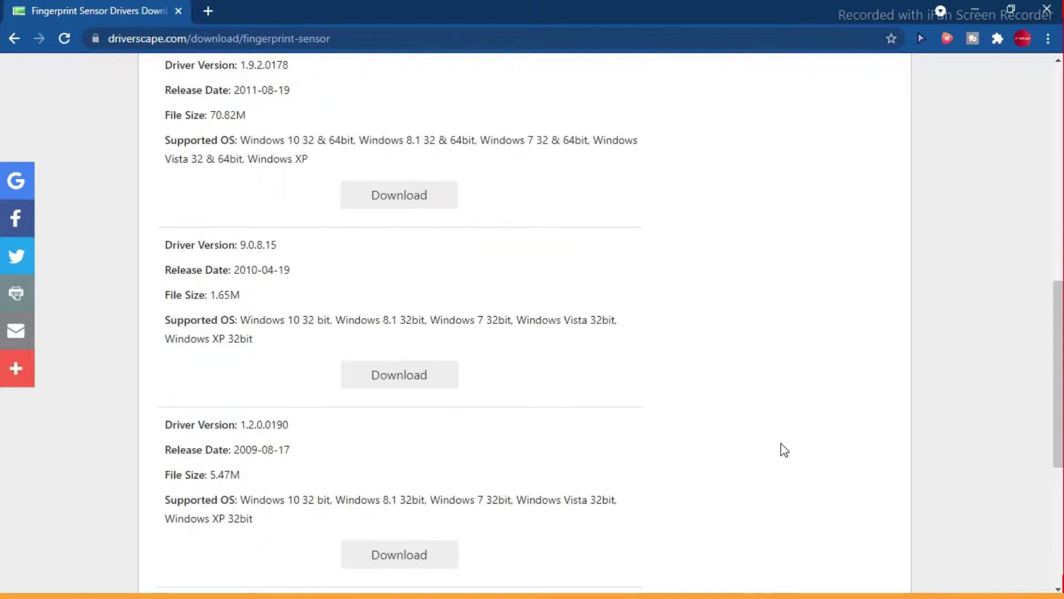
scroll(810, 459, "down", 4)
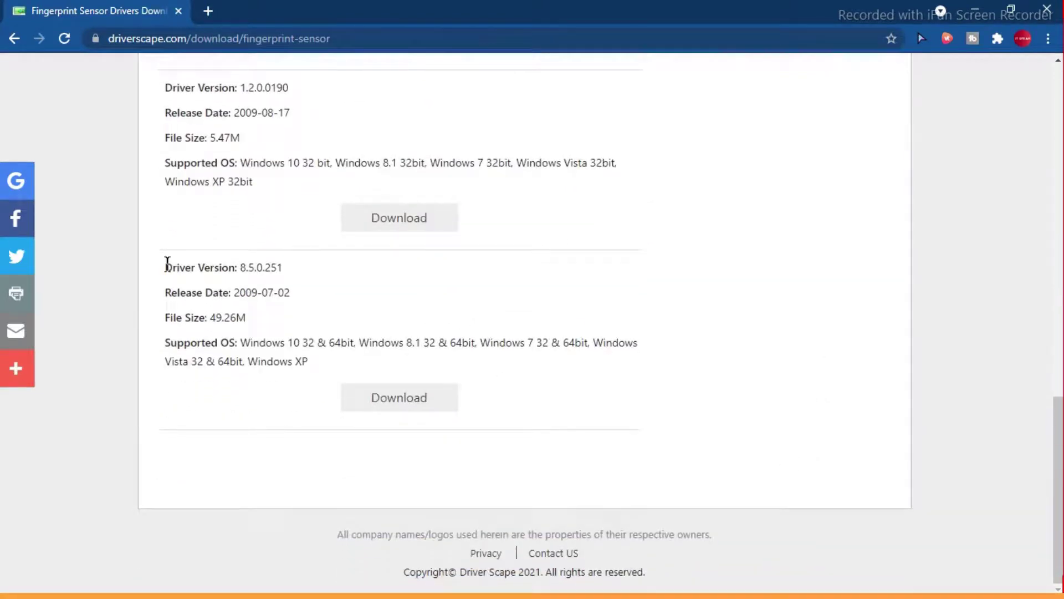
left_click_drag(166, 262, 360, 365)
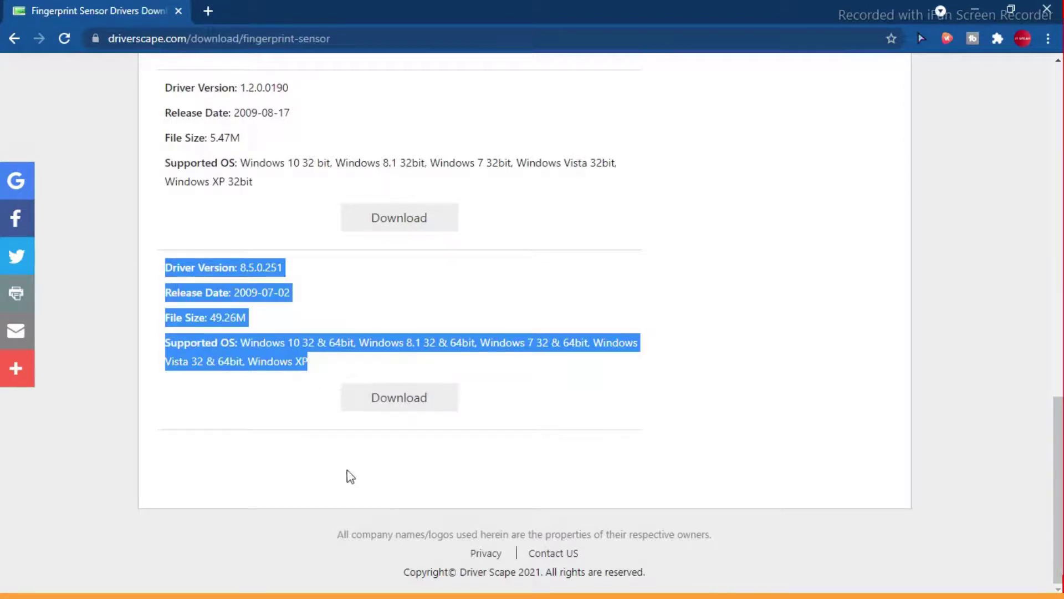
left_click(259, 419)
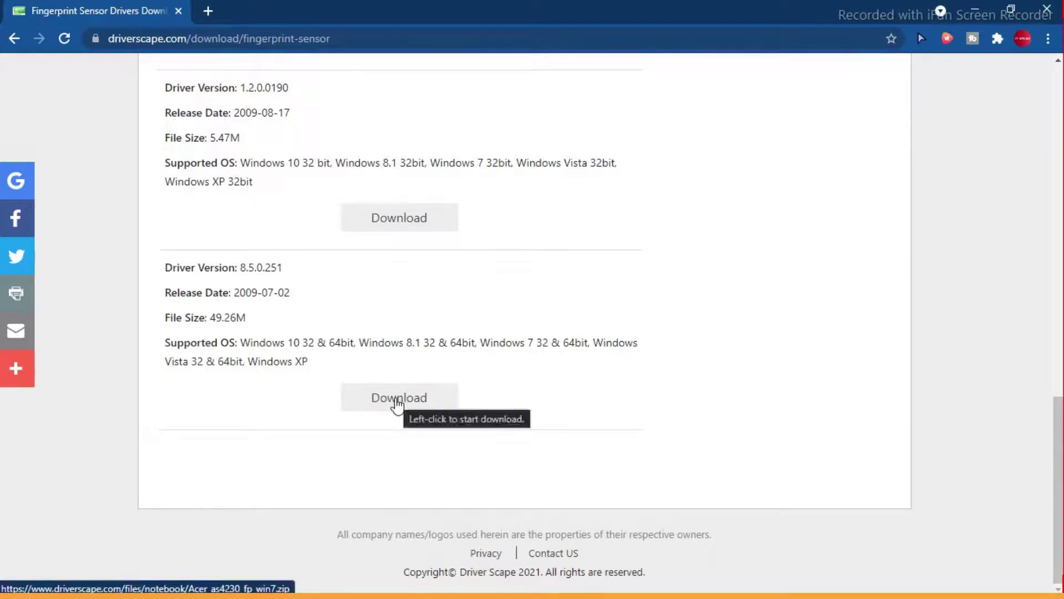
left_click(397, 405)
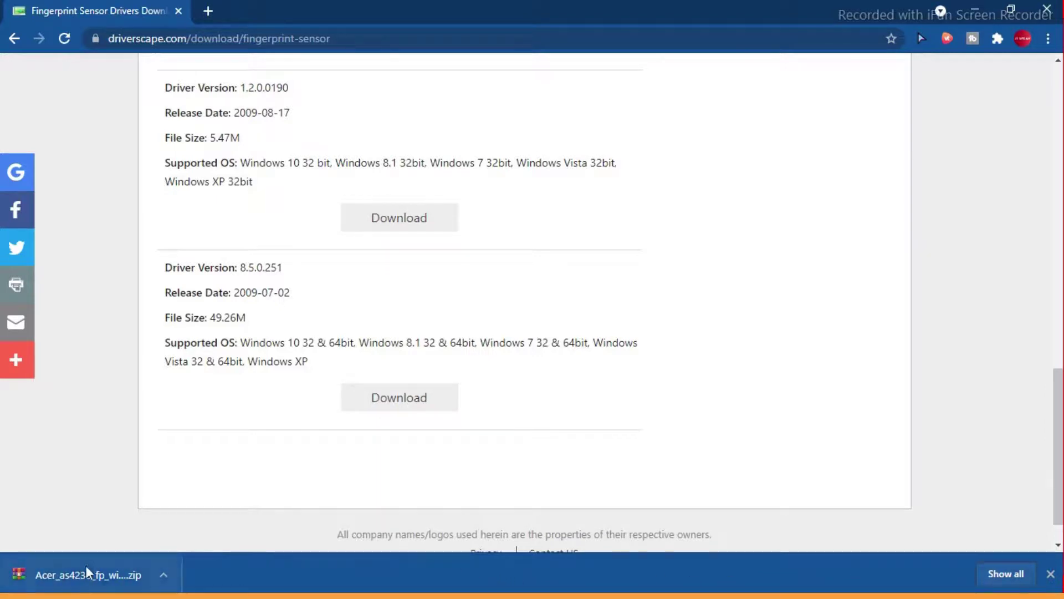
Open the downloaded Acer fingerprint driver ZIP archive in WinRAR, maximize its window and read through the archive comment
left_click(77, 578)
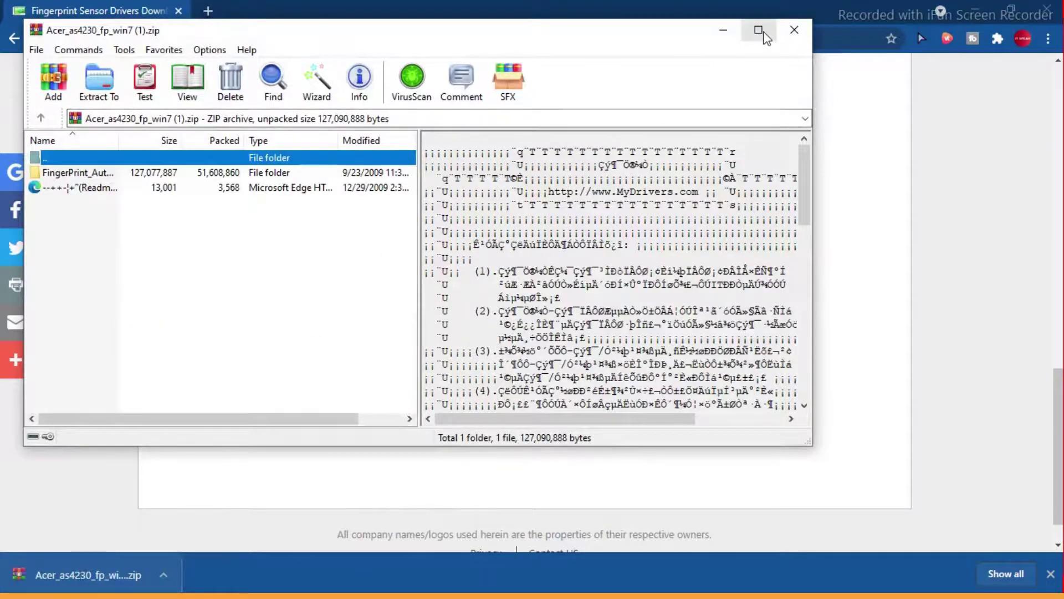
left_click(760, 30)
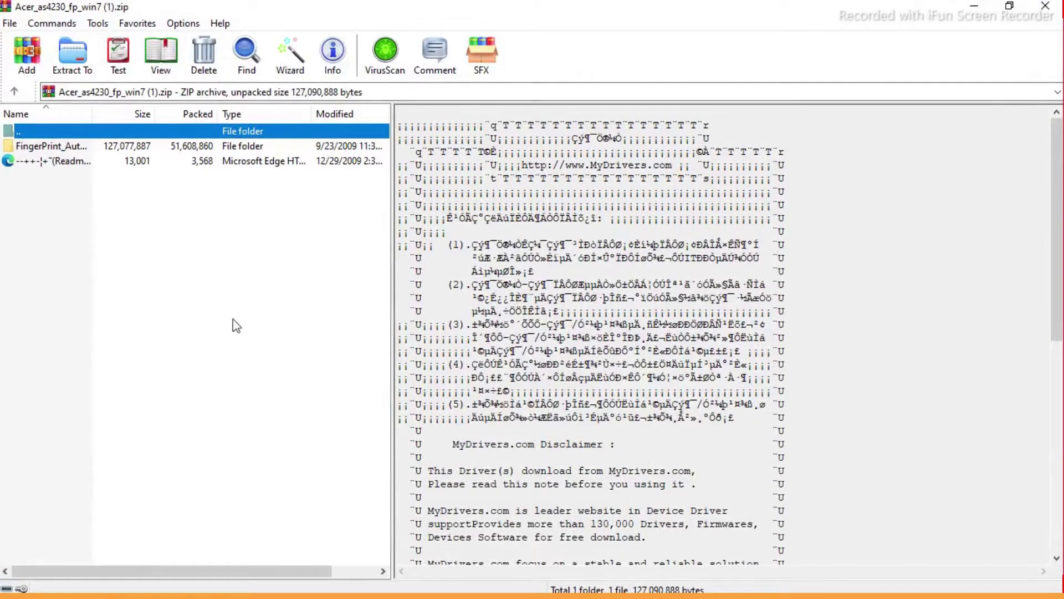
scroll(608, 304, "down", 10)
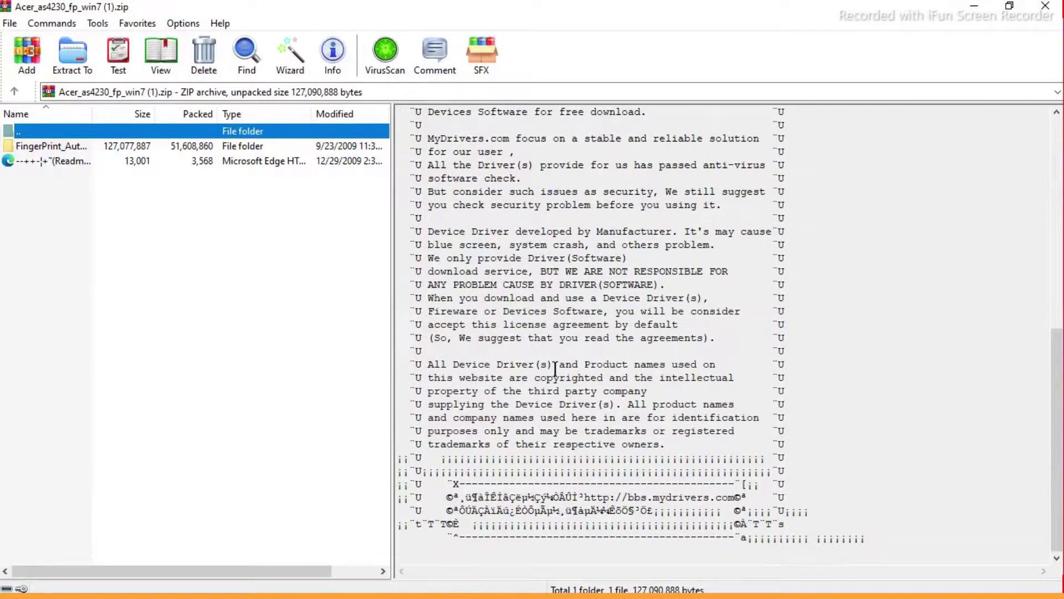
Go to the driver\Setup\Drivers folder inside the archive's FingerPrint_AuthenTec_6.2.60_Win7x86x64 folder
double_click(33, 144)
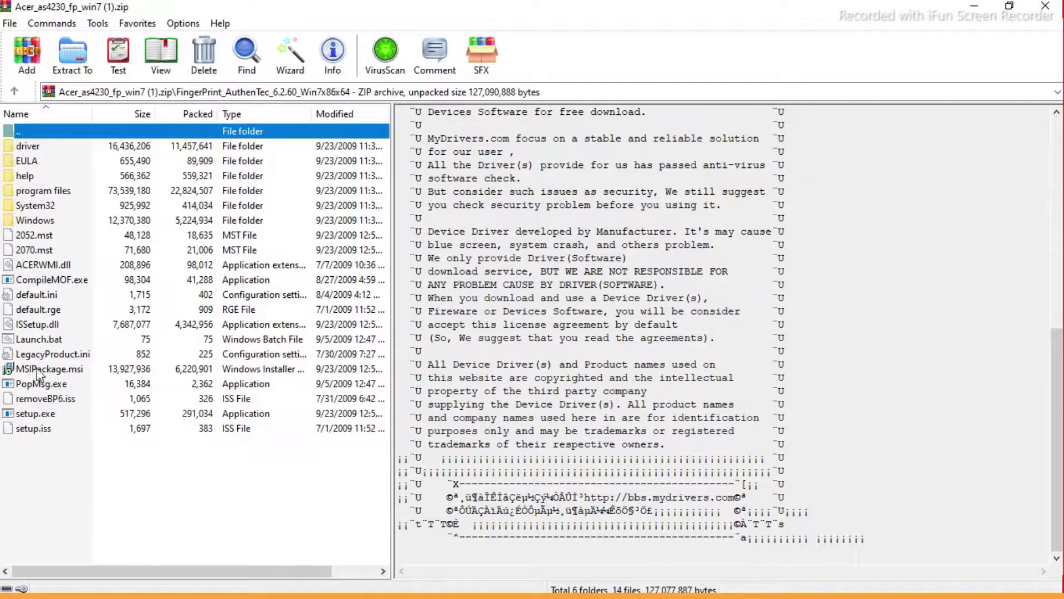
double_click(32, 148)
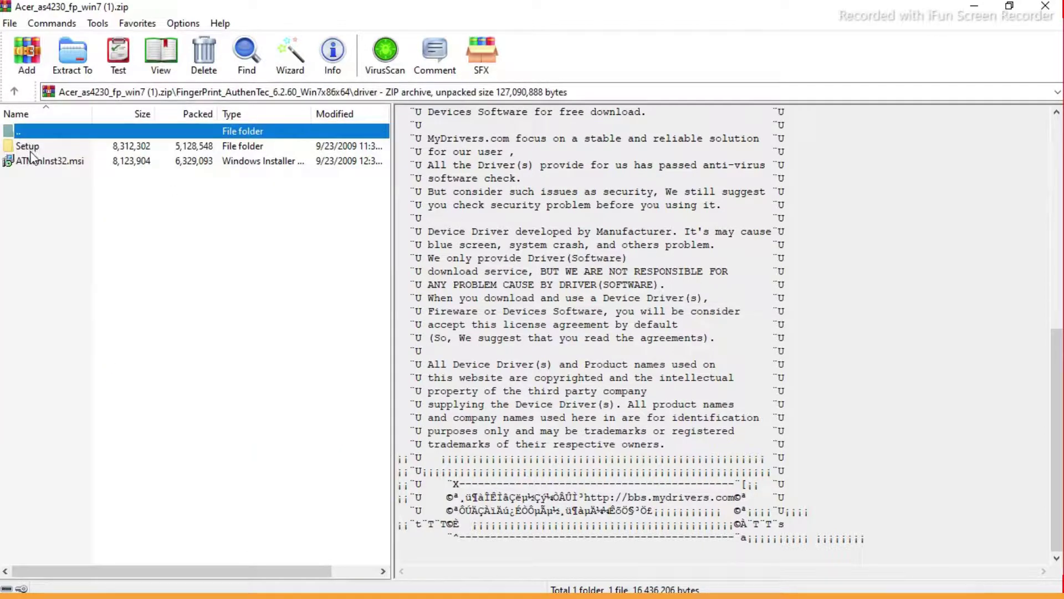
double_click(24, 148)
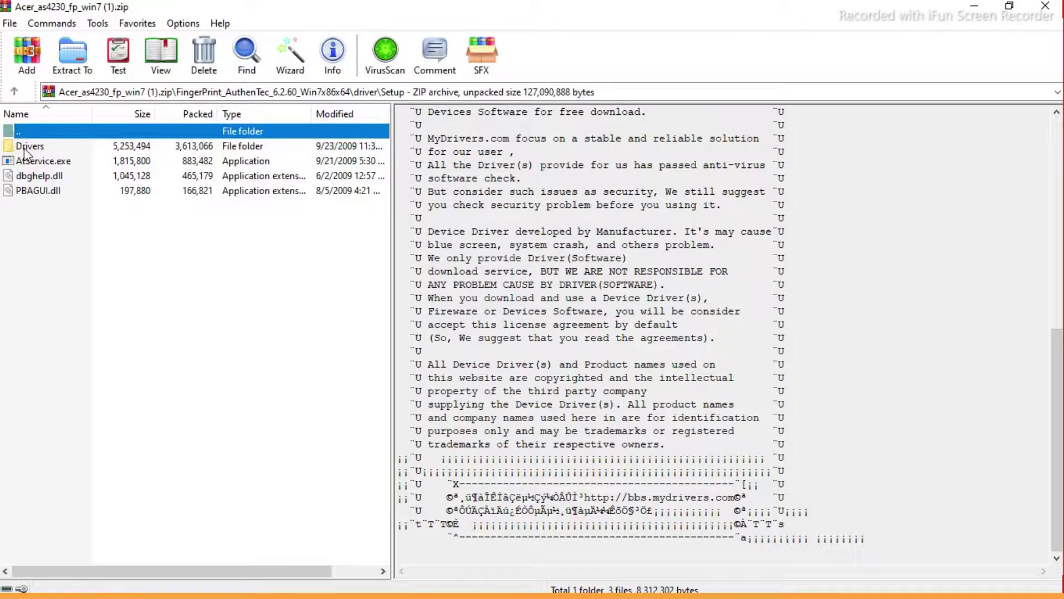
double_click(31, 147)
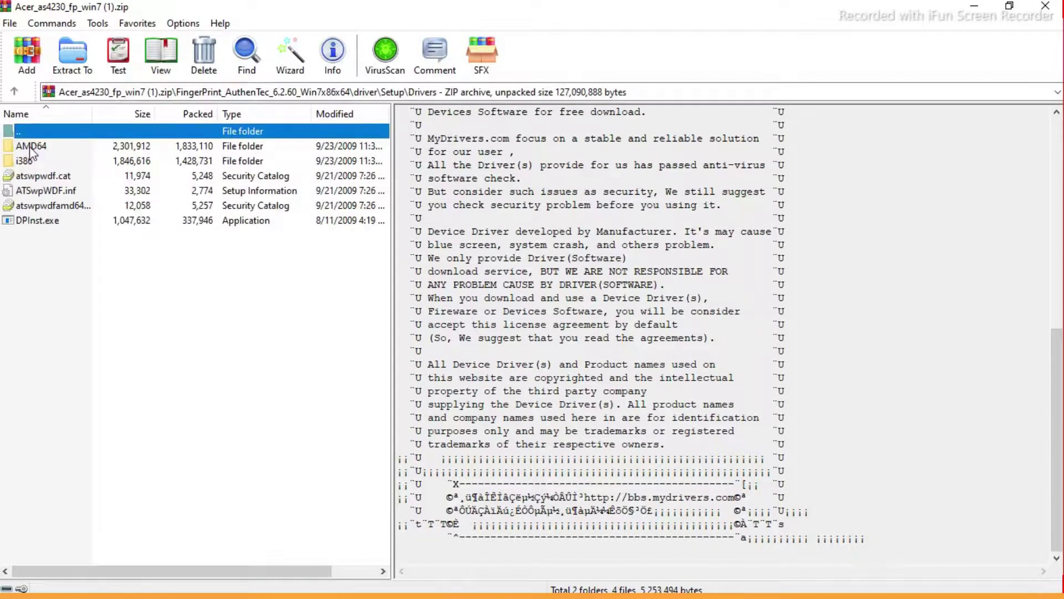
Run DPInst.exe from the archive and complete the Device Driver Installation Wizard to install the AuthenTec fingerprint driver
double_click(28, 221)
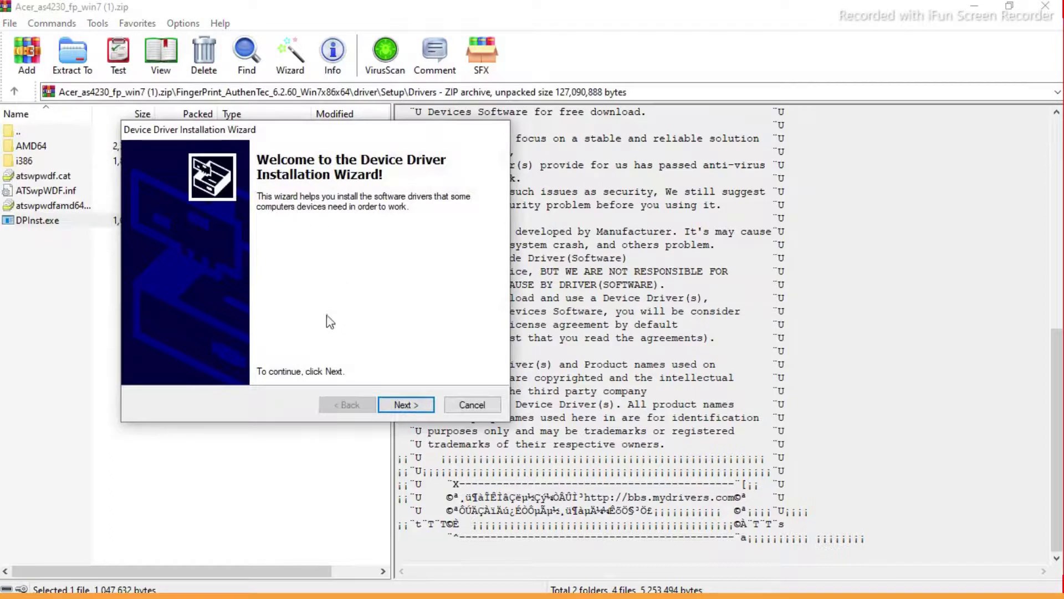
left_click(419, 409)
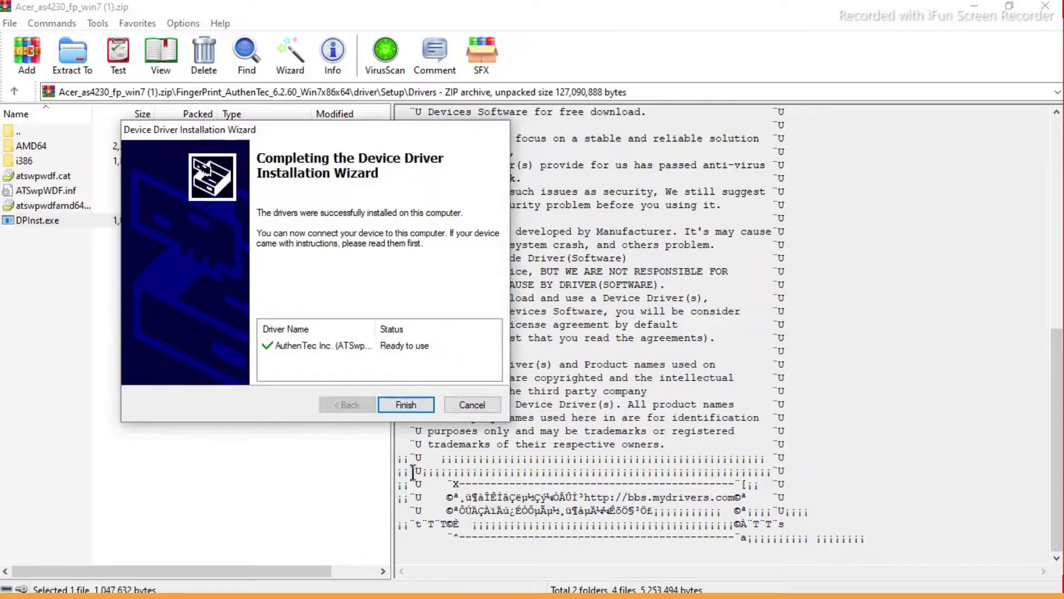
left_click(402, 407)
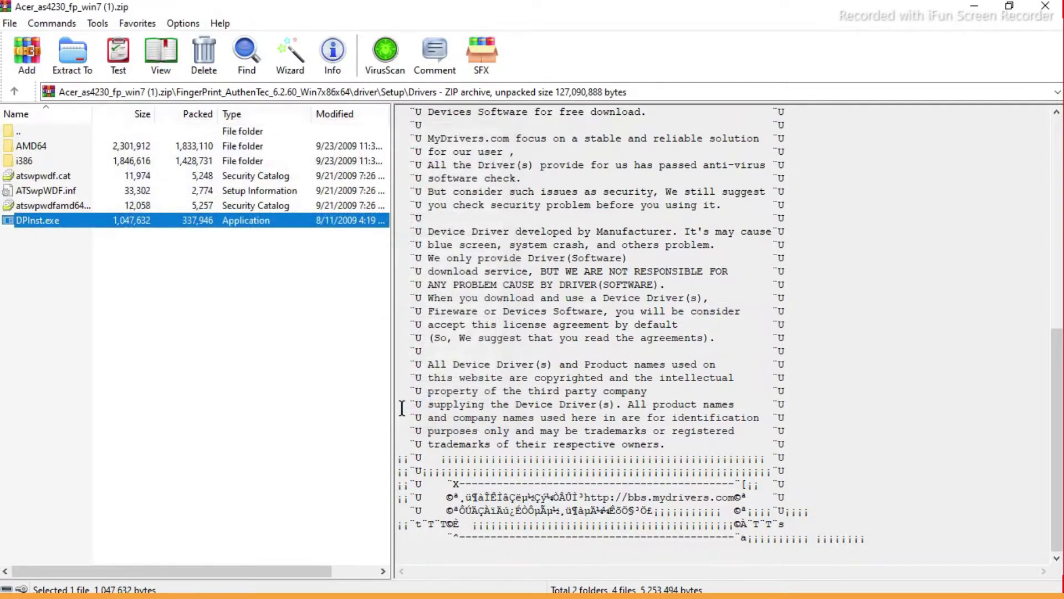